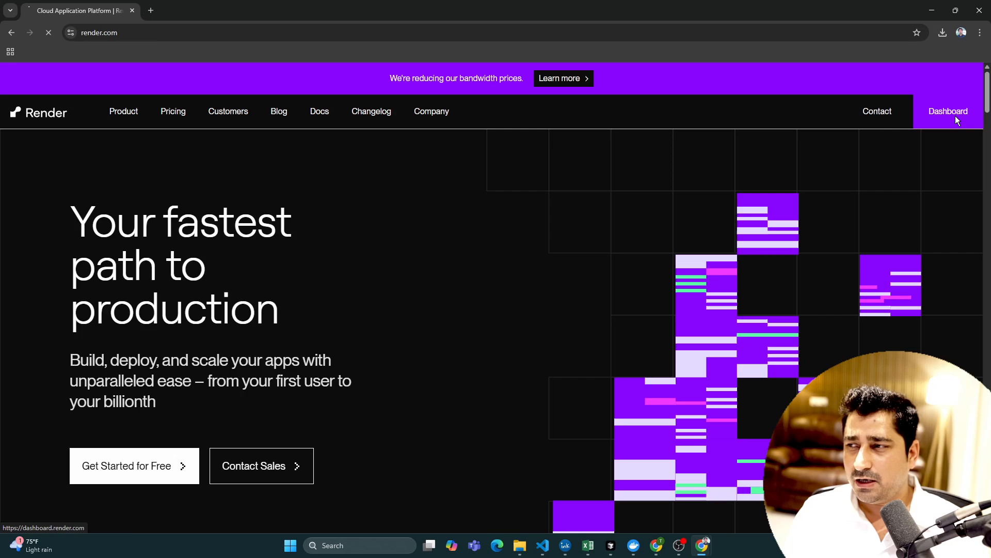
# - Open the Render dashboard and look through the types of service that can be created
pyautogui.click(957, 120)
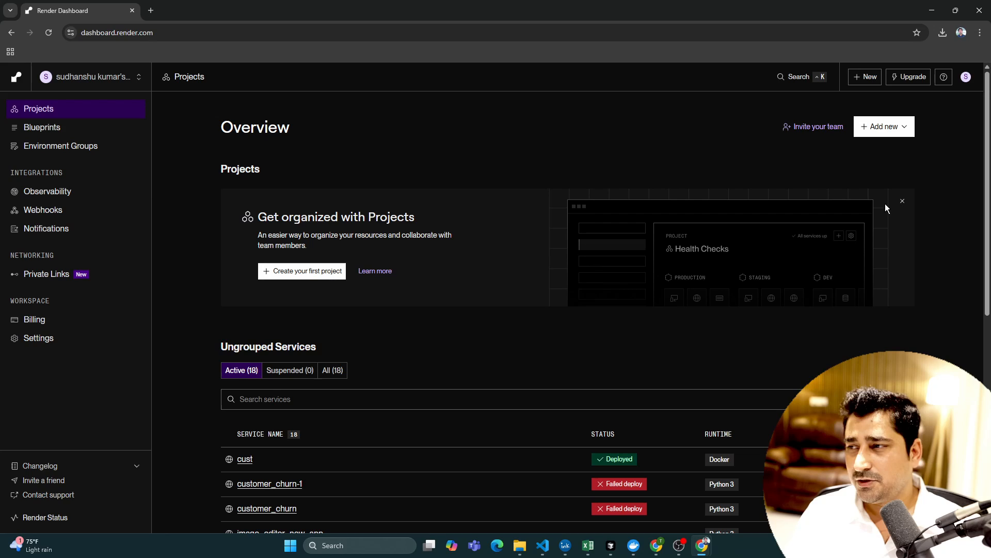
pyautogui.click(863, 78)
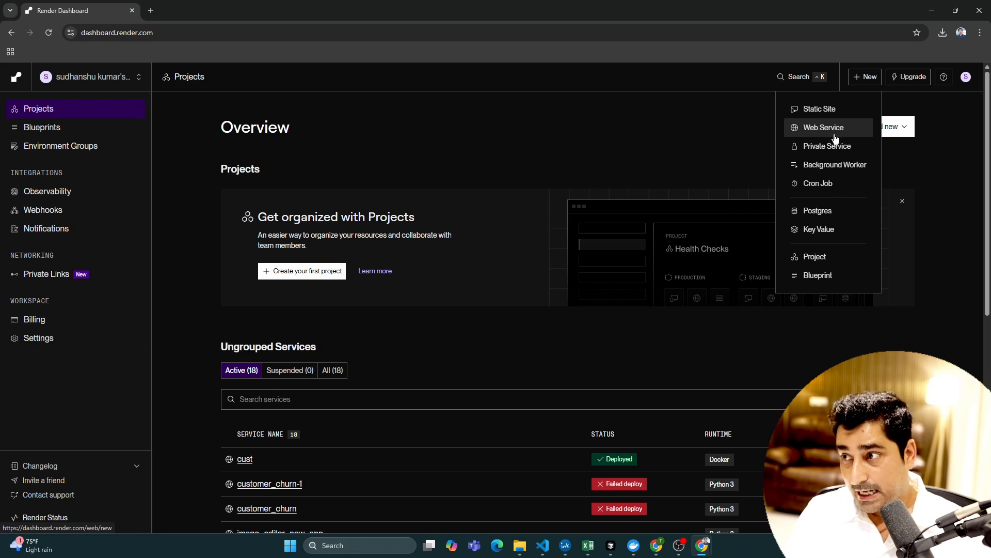
pyautogui.click(595, 161)
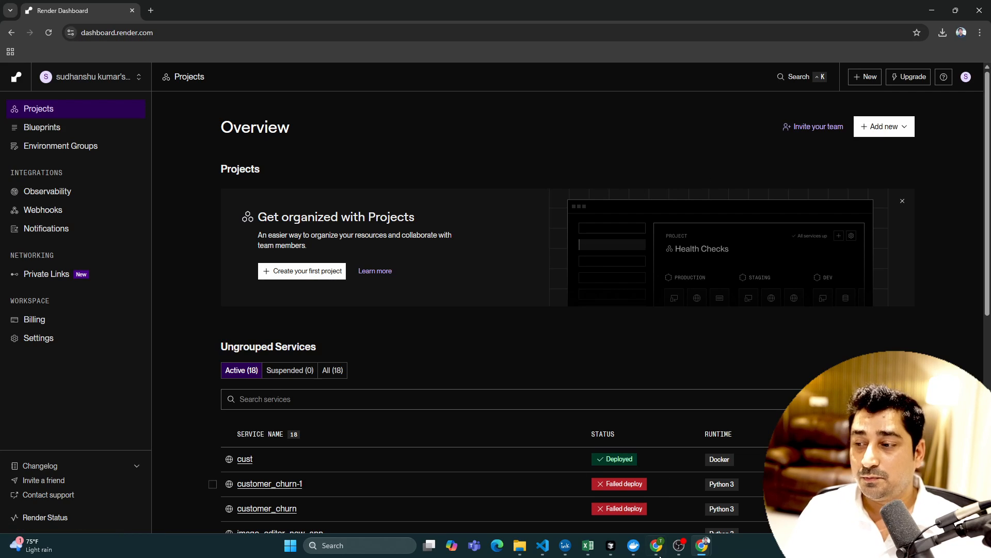
# - Switch to the cust_churn_deploy_final project in VS Code and save the pending changes in the backend's main.py
pyautogui.moveTo(548, 555)
pyautogui.click(610, 516)
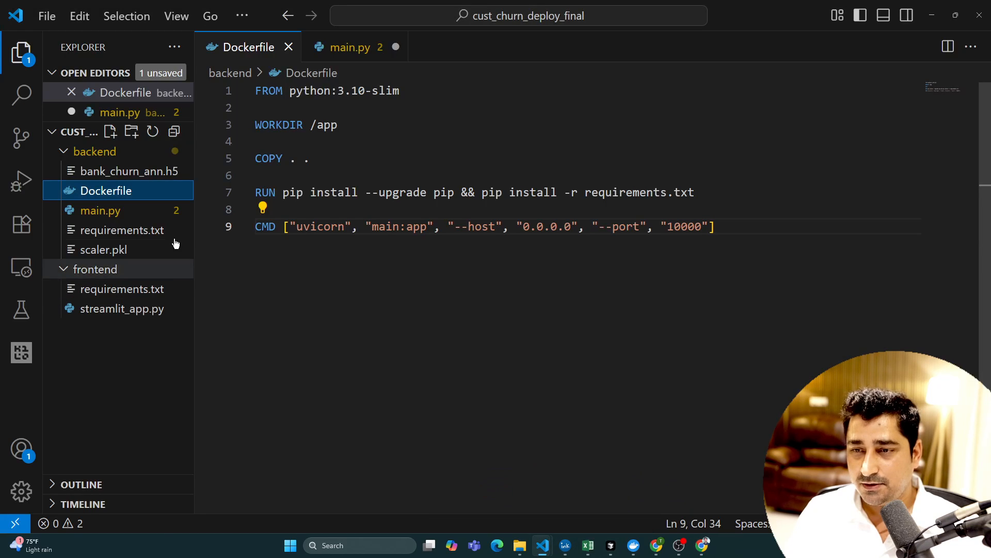
pyautogui.click(350, 47)
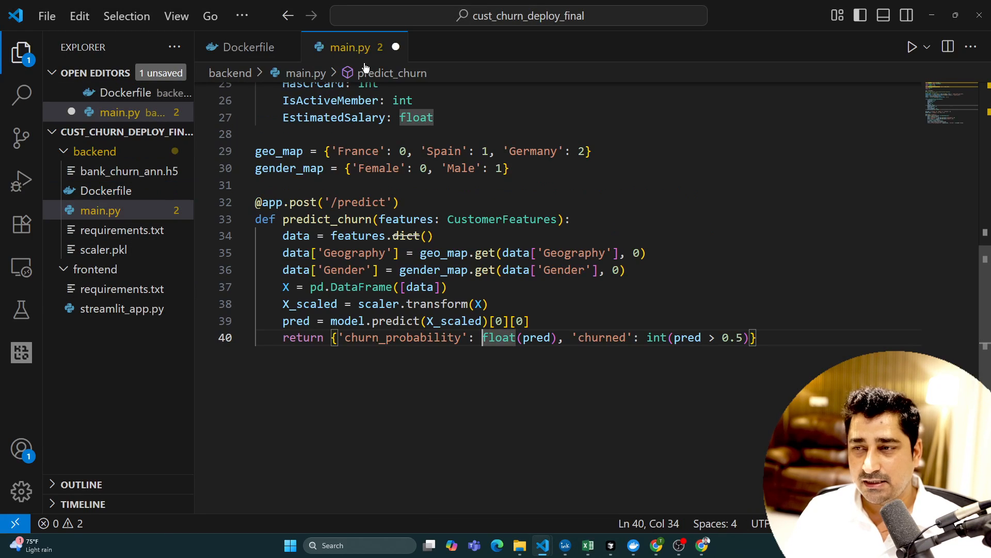
pyautogui.click(394, 162)
pyautogui.hotkey('ctrl', 's')
pyautogui.scroll(4, 491, 286)
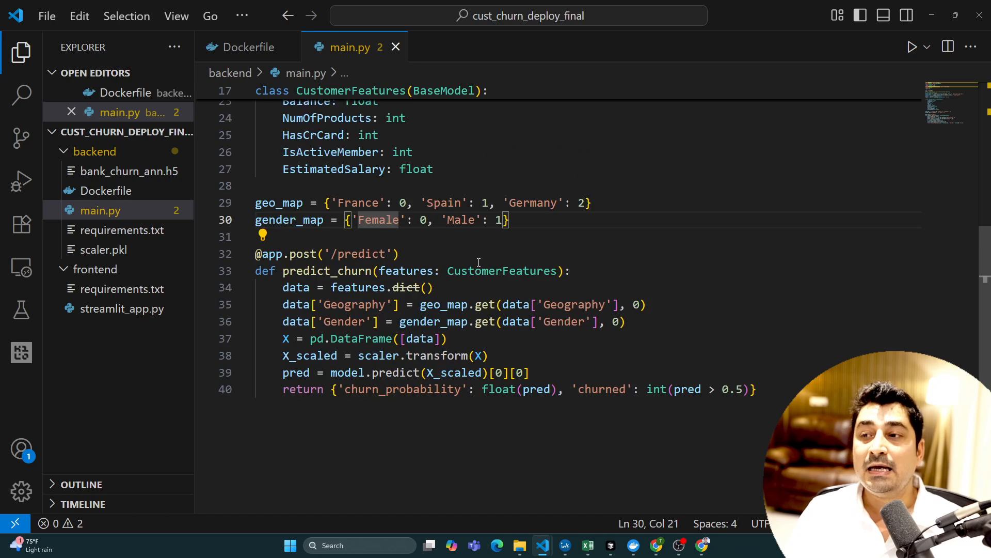
pyautogui.scroll(2, 492, 287)
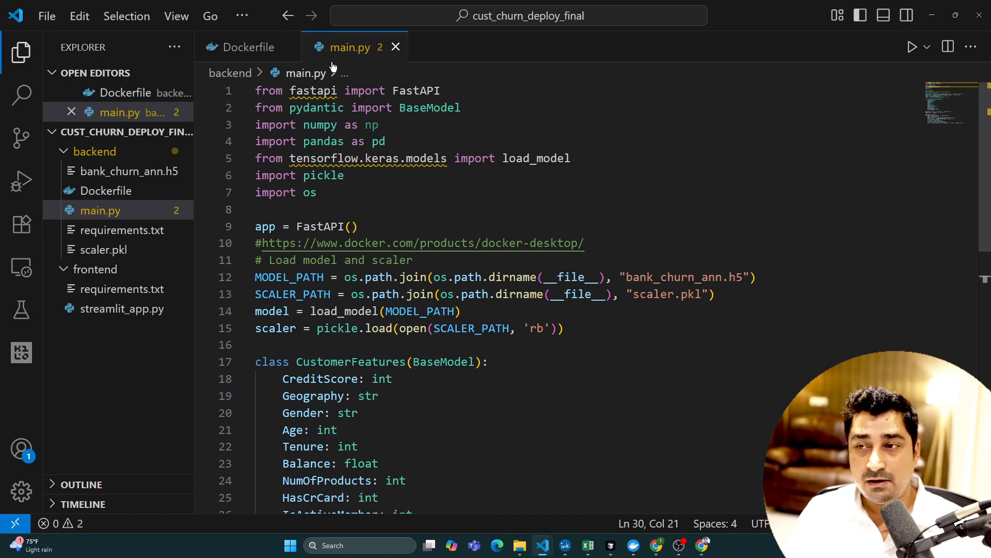
# - Close the open Dockerfile and main.py editors so that only the project's file tree remains
pyautogui.click(289, 47)
pyautogui.click(289, 47)
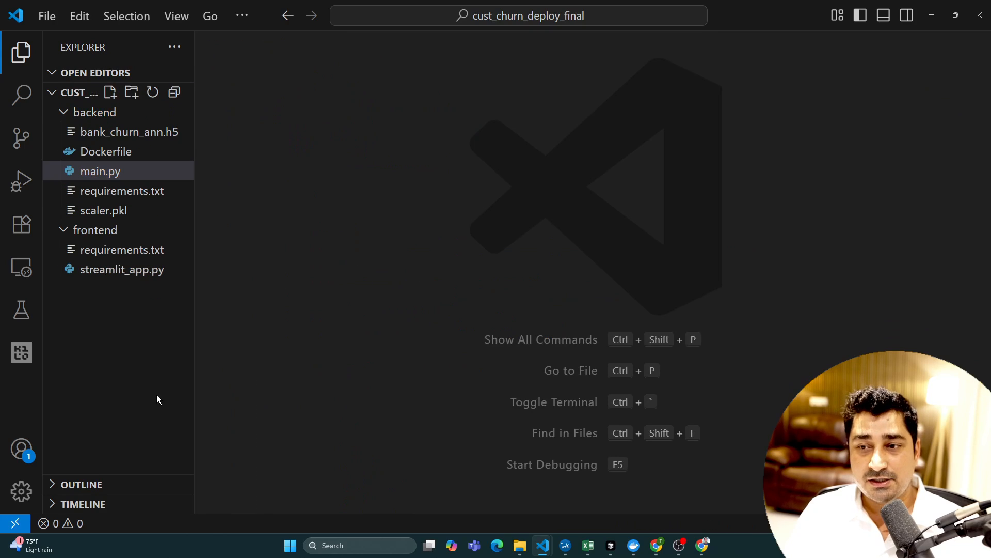
pyautogui.click(126, 369)
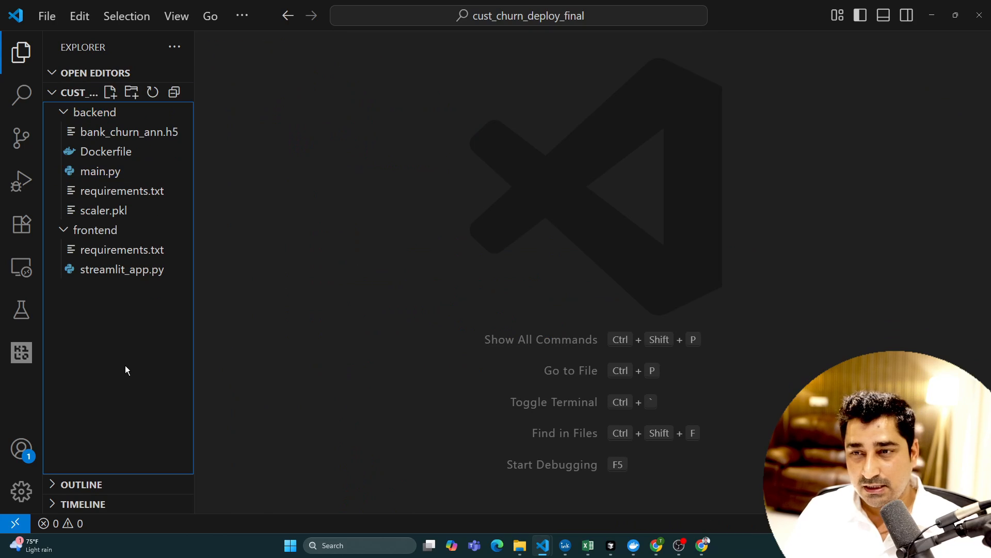
pyautogui.click(330, 363)
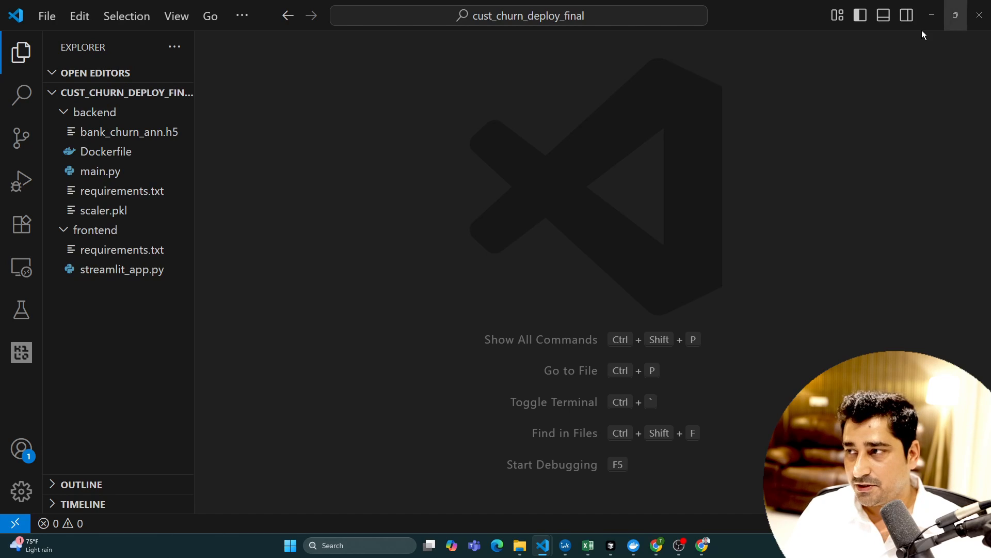
# - Switch to the Chrome window with the Render dashboard and open GitHub in a new tab
pyautogui.moveTo(657, 545)
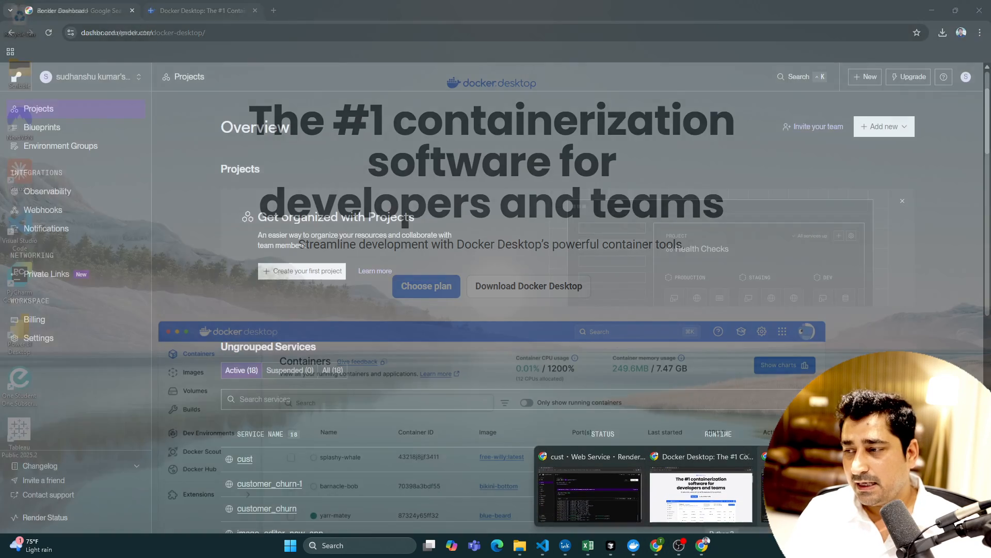
pyautogui.click(590, 495)
pyautogui.click(156, 9)
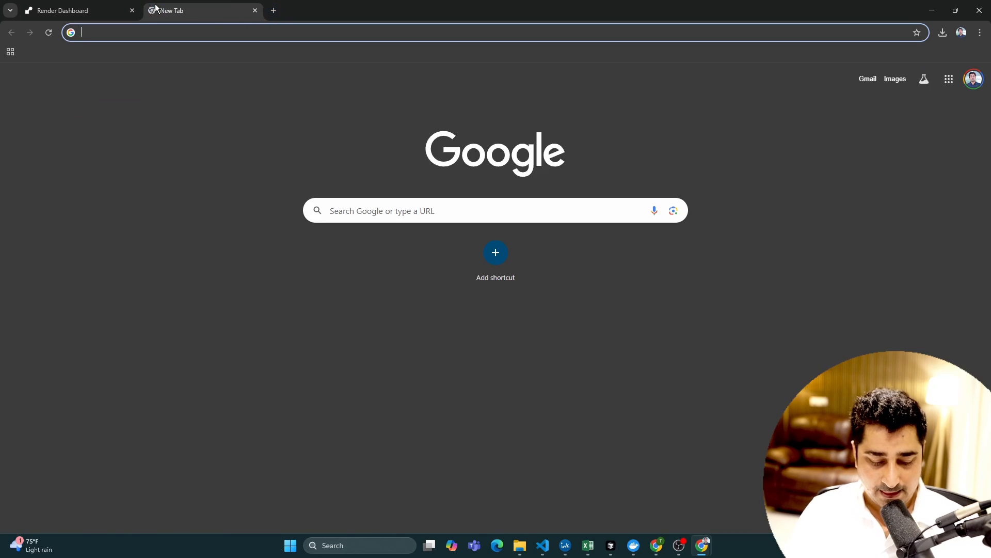
pyautogui.write('git')
pyautogui.press('Return')
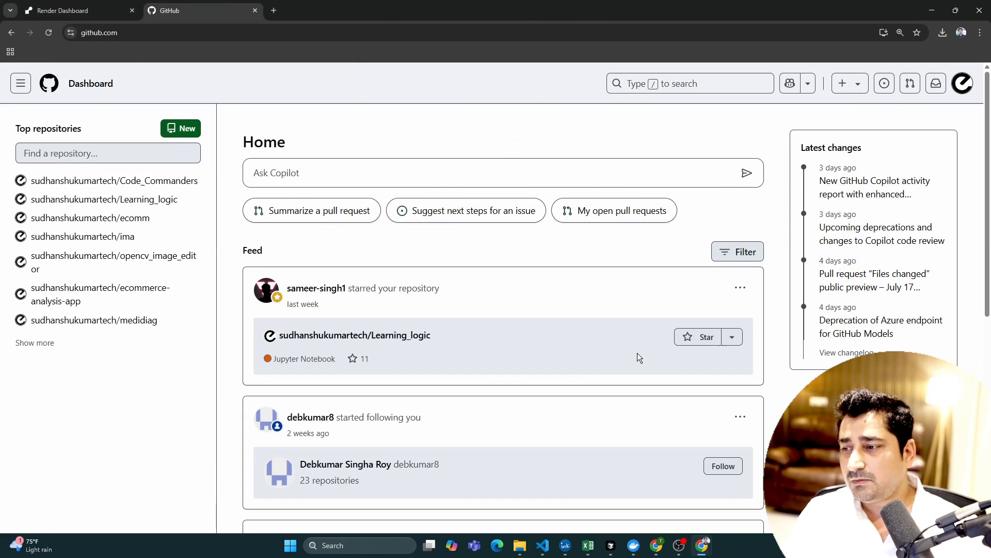
# - Create a new public GitHub repository named customer_churn_deploy from your repositories page
pyautogui.click(960, 92)
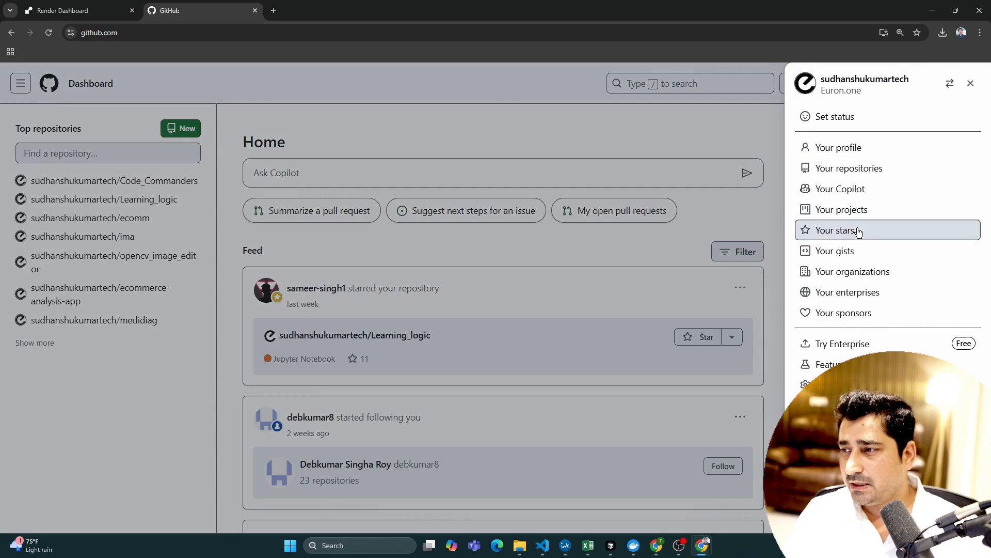
pyautogui.click(866, 173)
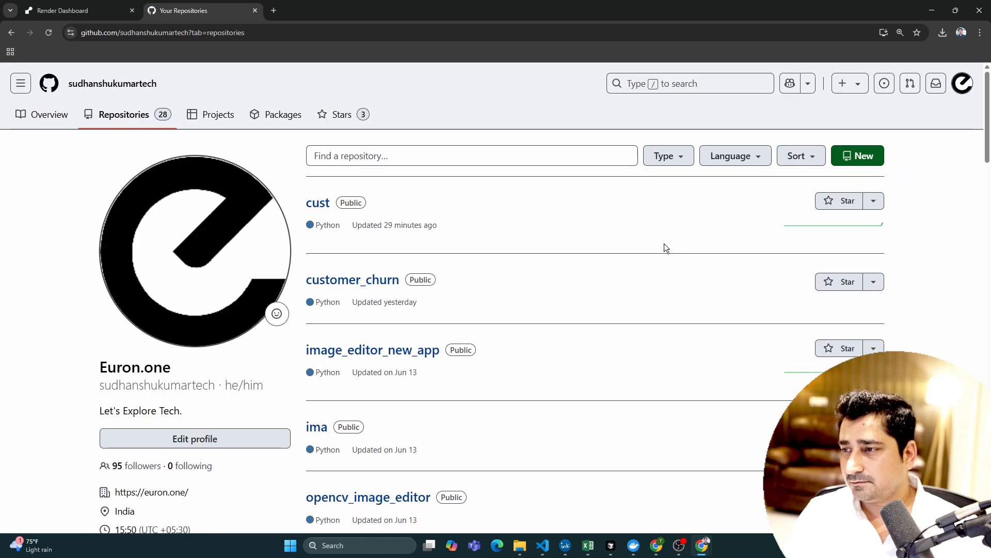
pyautogui.click(858, 156)
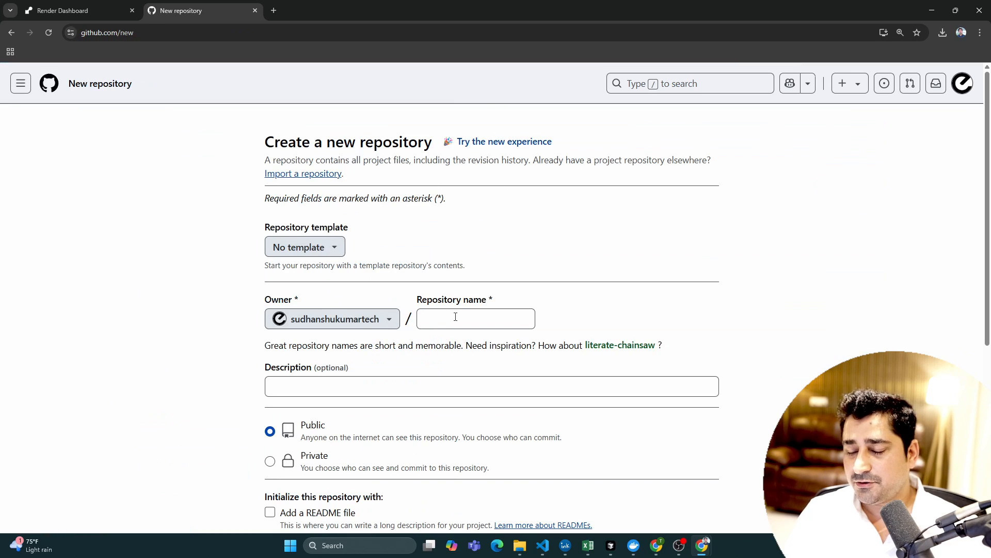
pyautogui.click(455, 317)
pyautogui.write('cus')
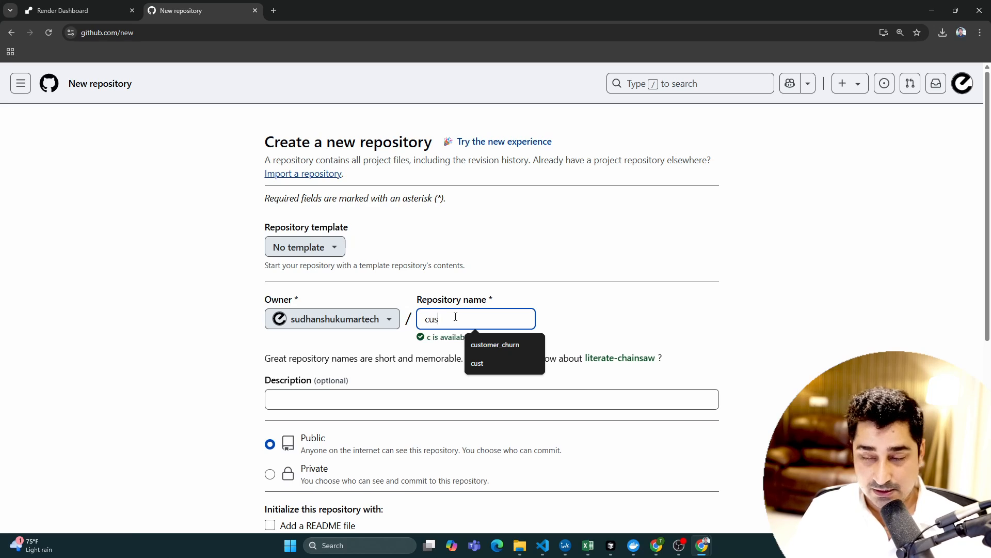
pyautogui.write('tomer_')
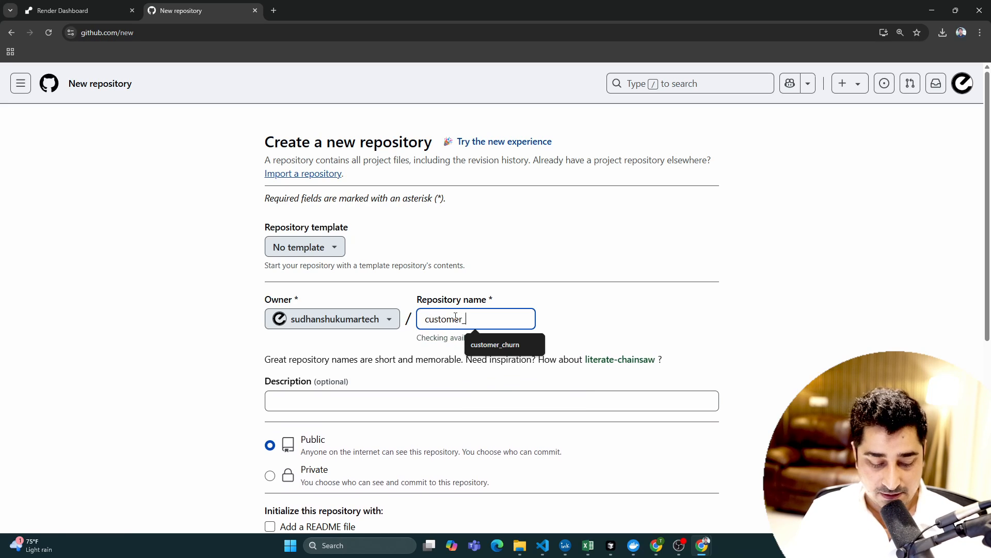
pyautogui.write('churn_deploy')
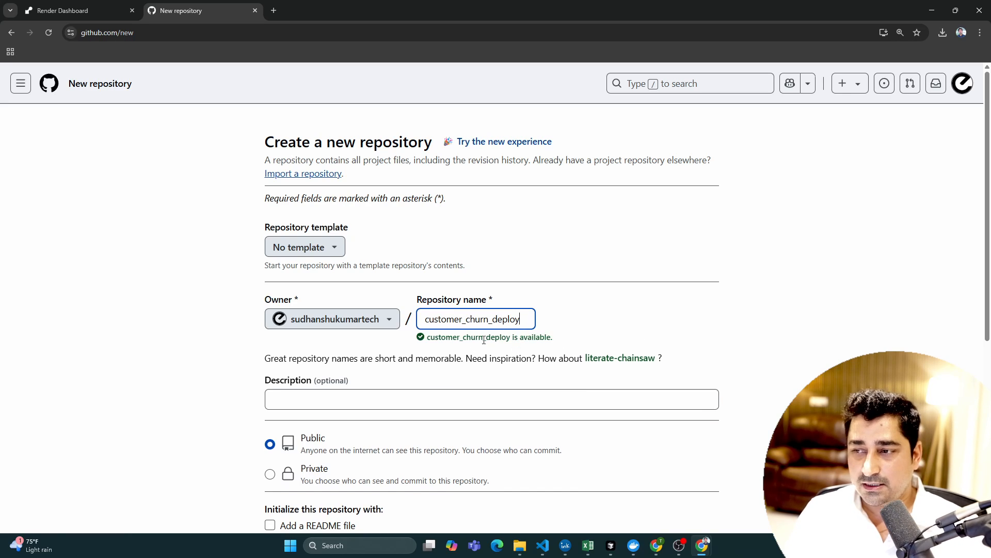
pyautogui.scroll(-5, 673, 305)
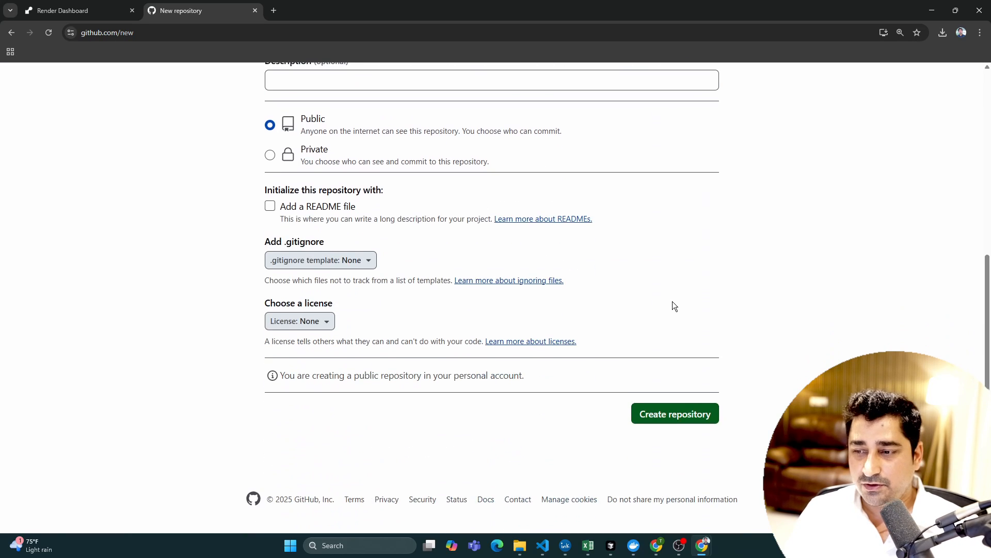
pyautogui.click(656, 415)
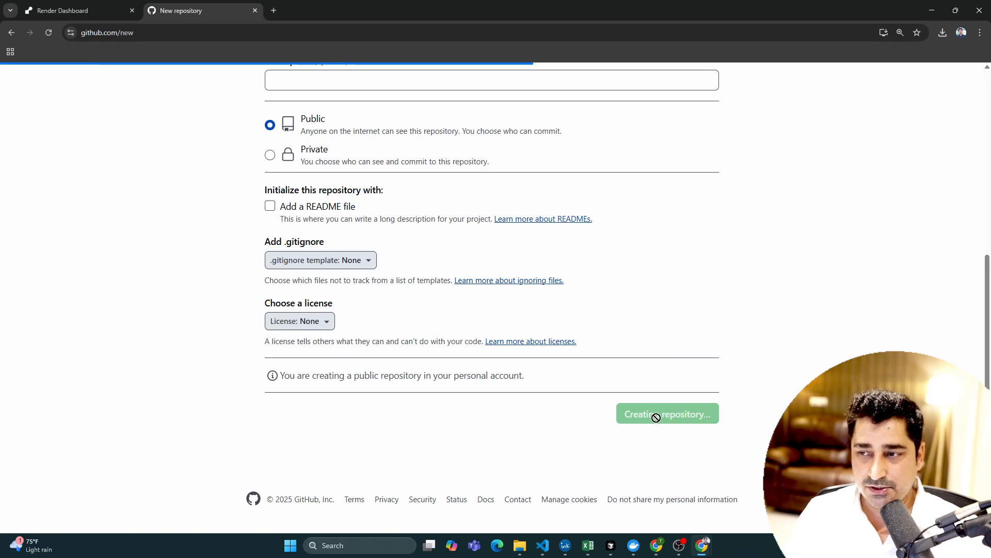
# - Review the command-line instructions for creating a new repository, from git init through git push
pyautogui.scroll(-3, 374, 275)
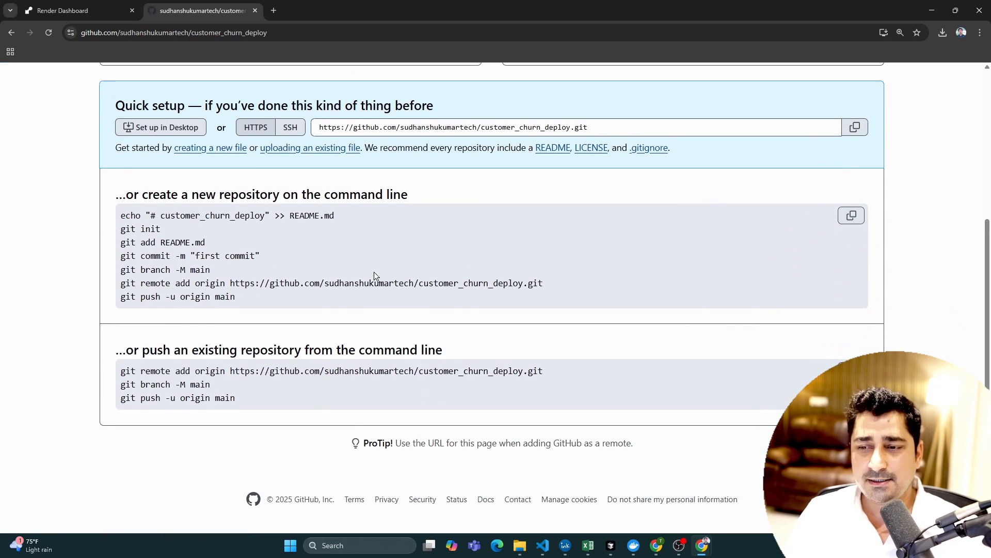
pyautogui.moveTo(115, 237); pyautogui.dragTo(314, 306)
pyautogui.moveTo(243, 297); pyautogui.dragTo(118, 234)
pyautogui.click(114, 230)
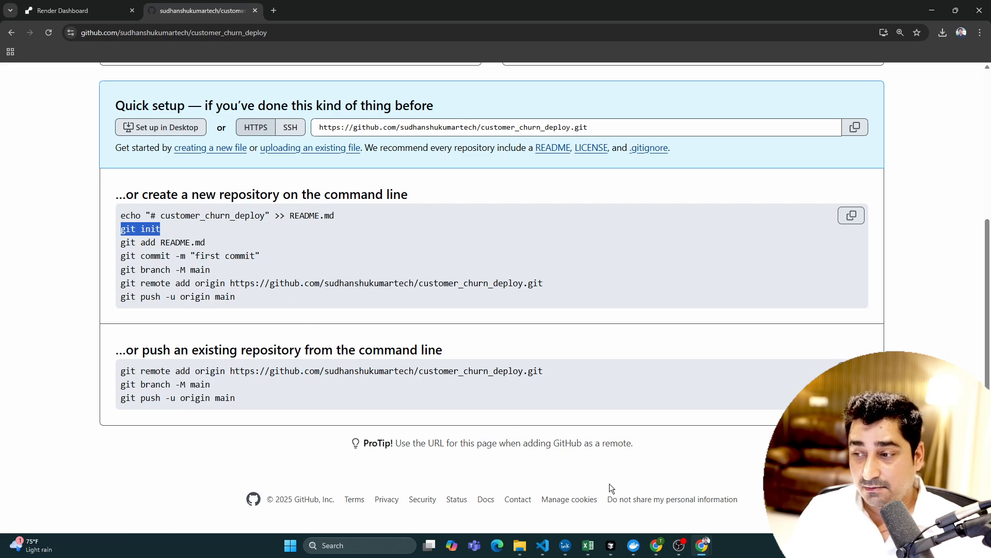
pyautogui.click(367, 426)
# - Switch to the cust_churn_deploy_final project in VS Code and open a new Command Prompt terminal
pyautogui.moveTo(543, 546)
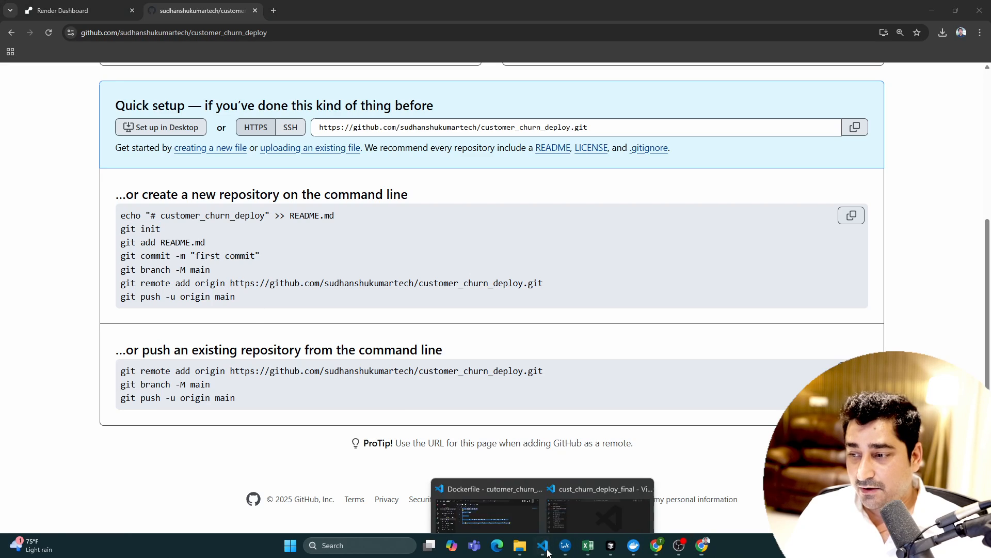
pyautogui.click(615, 516)
pyautogui.hotkey('ctrl', '`')
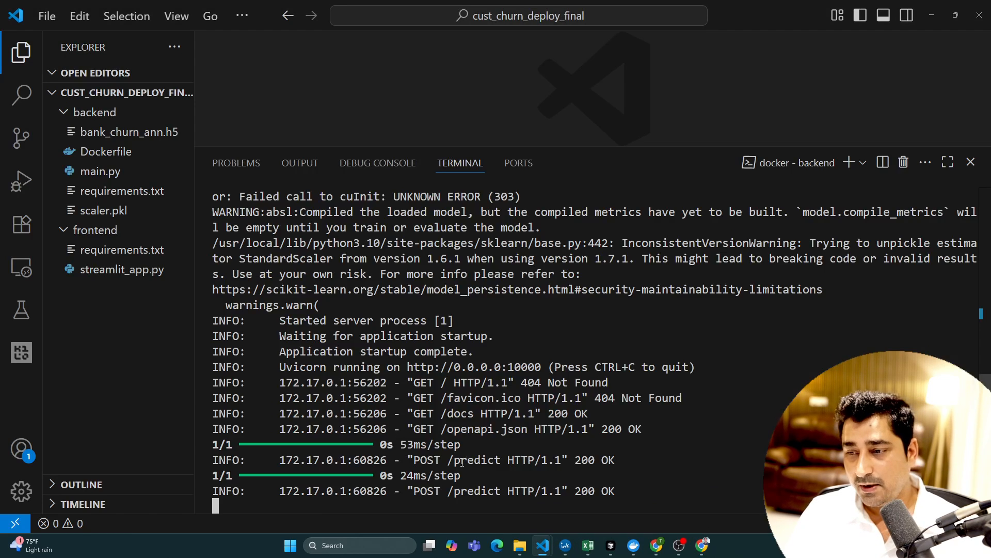
pyautogui.click(863, 163)
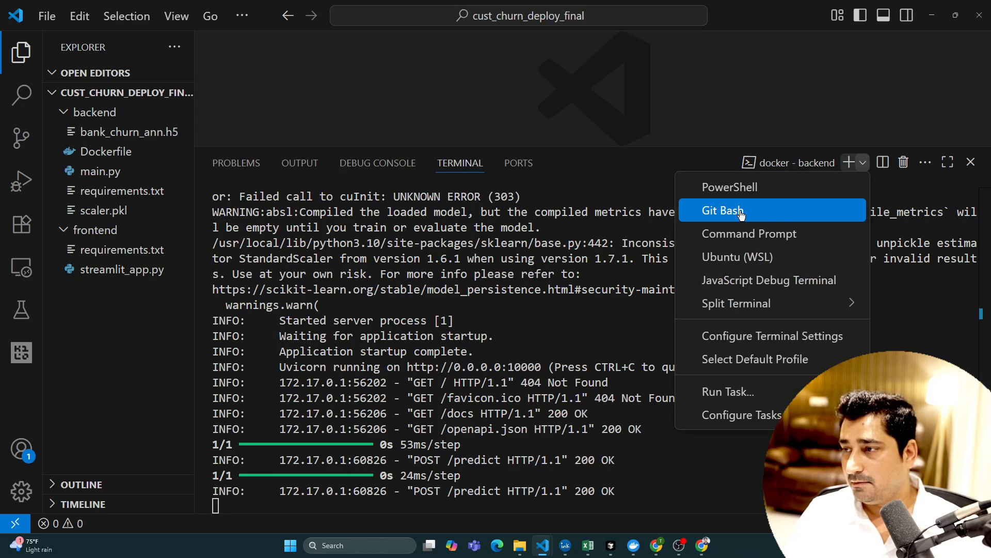
pyautogui.click(747, 231)
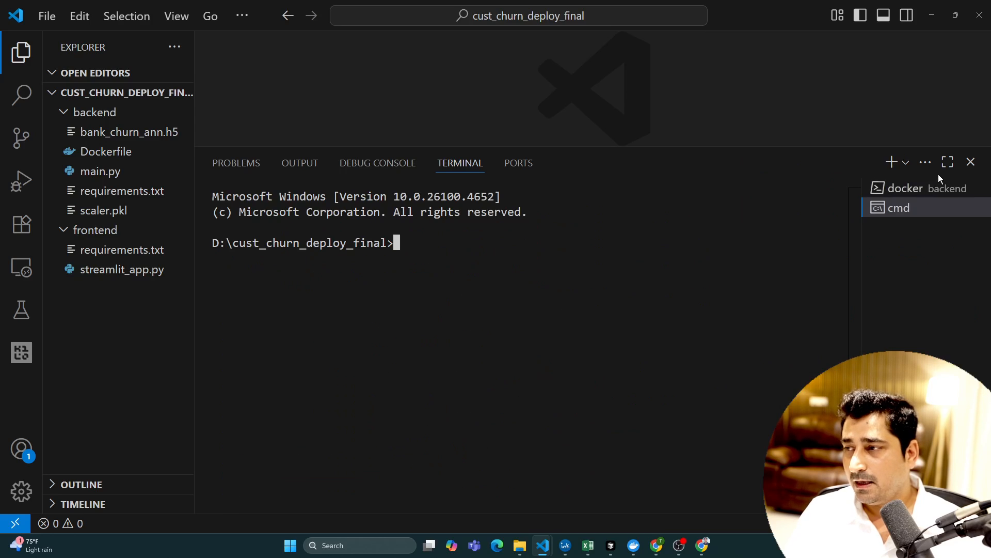
# - Stop the Docker backend server running in the other terminal and clear that terminal with cls
pyautogui.click(925, 188)
pyautogui.hotkey('ctrl', 'c')
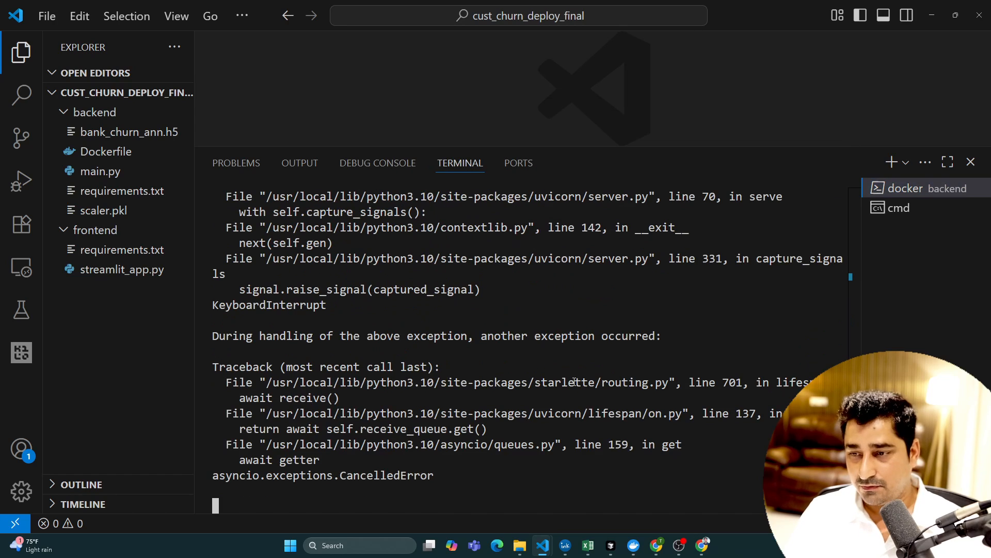
pyautogui.write('cls')
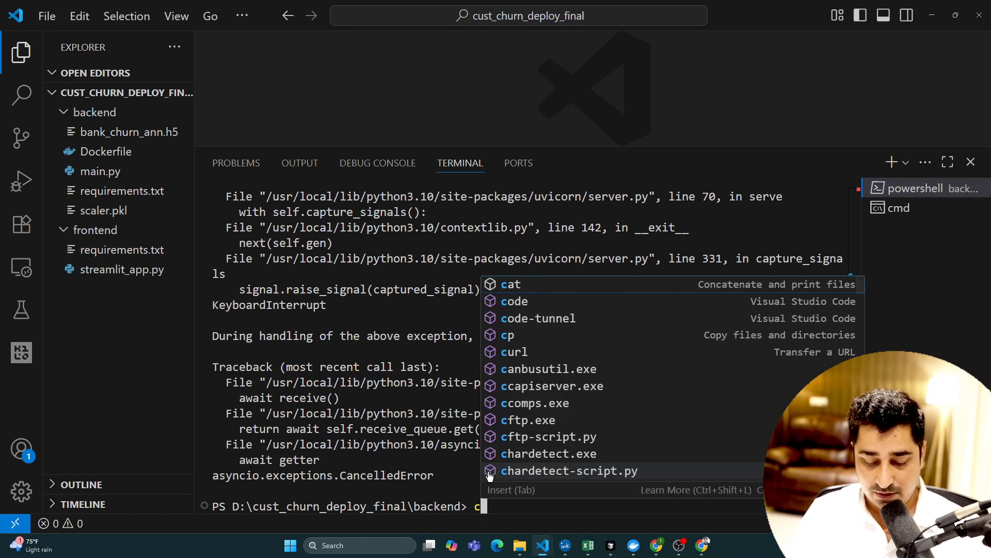
pyautogui.press('Return')
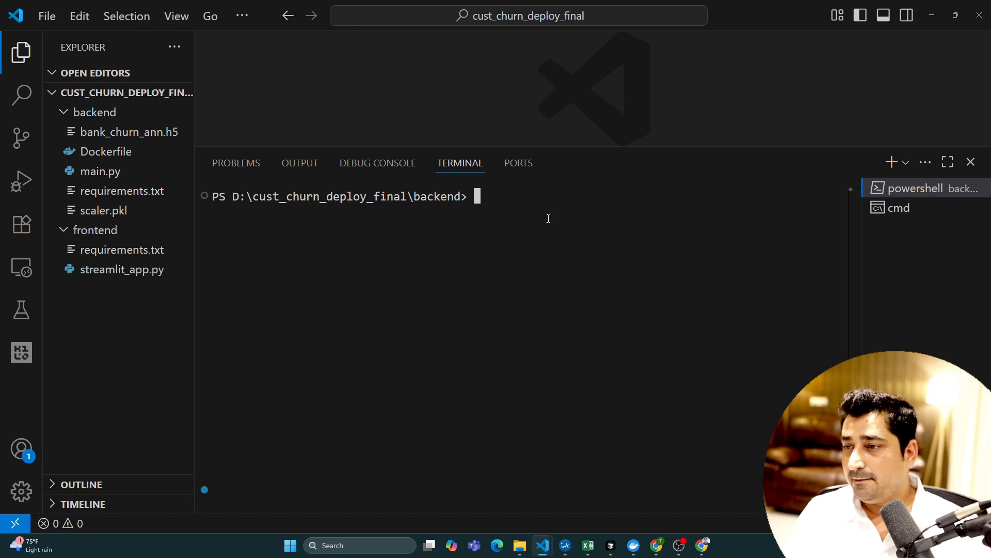
# - In the cmd terminal, initialize a Git repository in the project folder and stage all files with git add
pyautogui.click(903, 209)
pyautogui.write('git init')
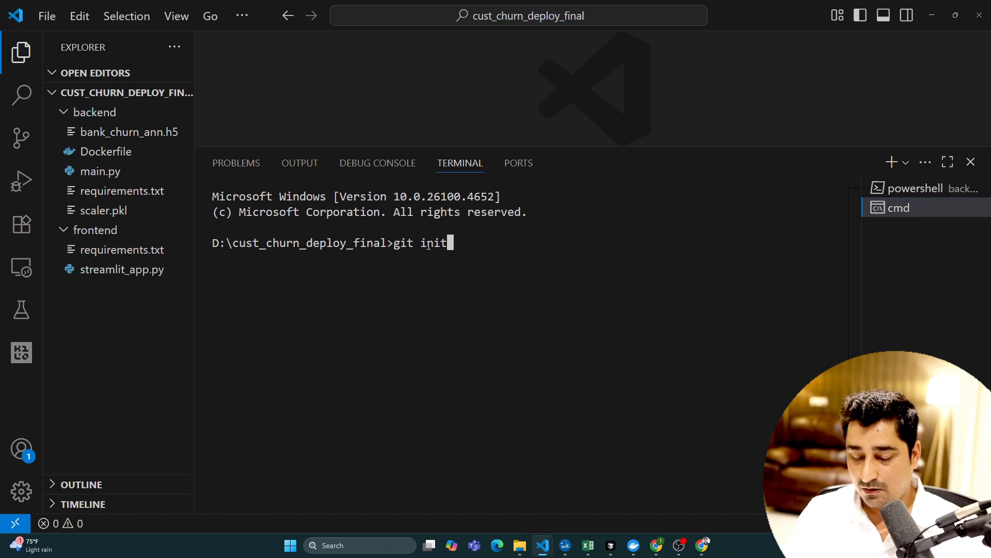
pyautogui.press('Return')
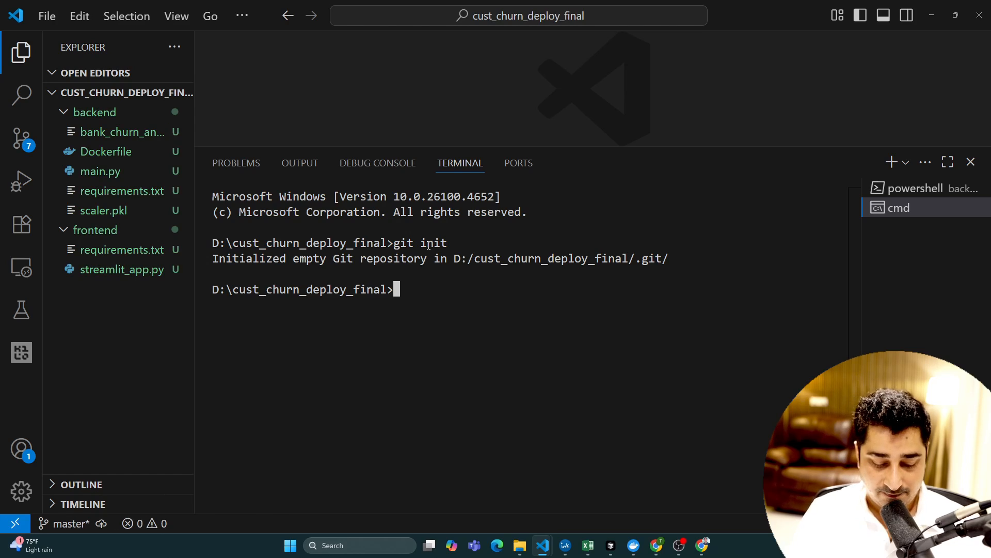
pyautogui.write('git add .')
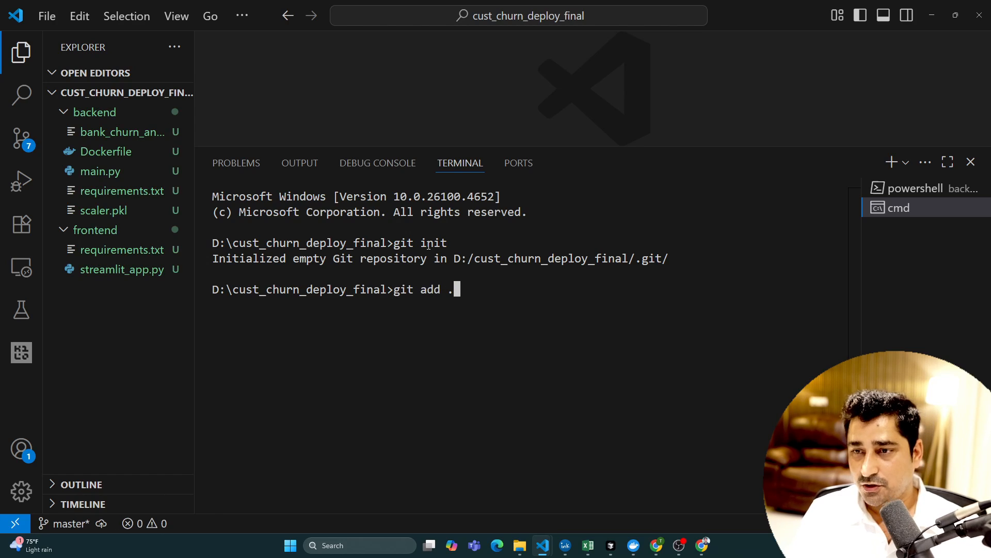
pyautogui.press('Return')
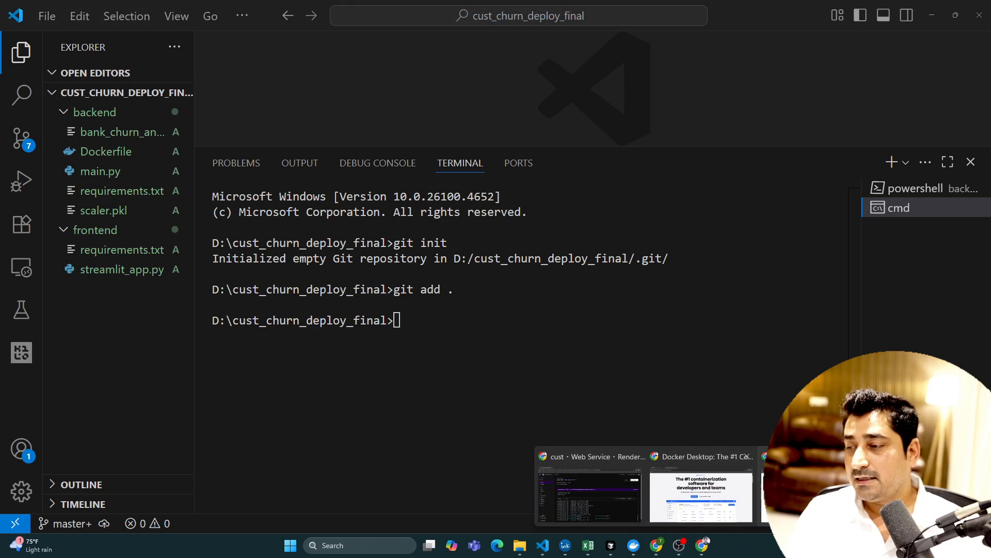
# - Copy the git commit -m "first commit" command from the GitHub setup instructions into the project's cmd terminal in VS Code
pyautogui.click(705, 549)
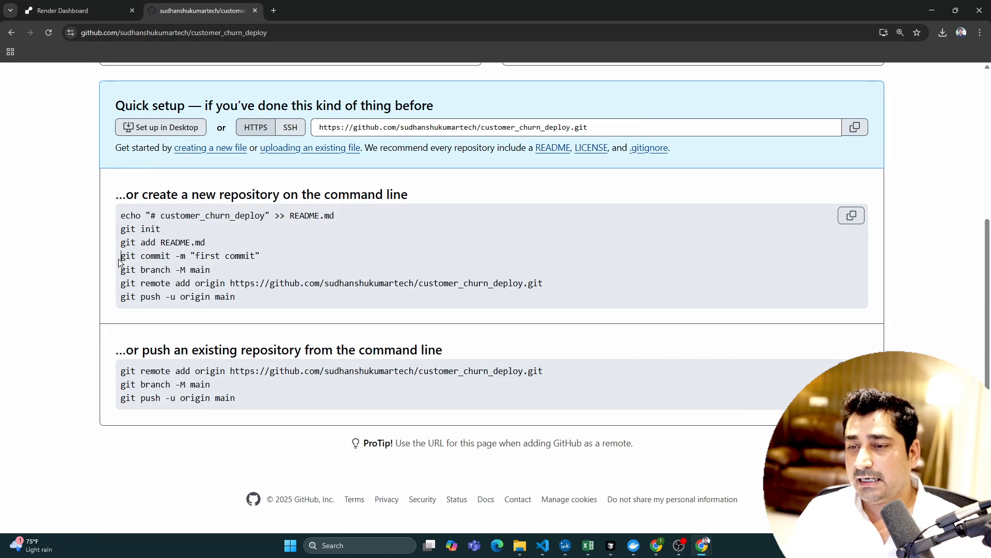
pyautogui.moveTo(119, 262); pyautogui.dragTo(258, 266)
pyautogui.hotkey('ctrl', 'c')
pyautogui.hotkey('alt', 'Tab')
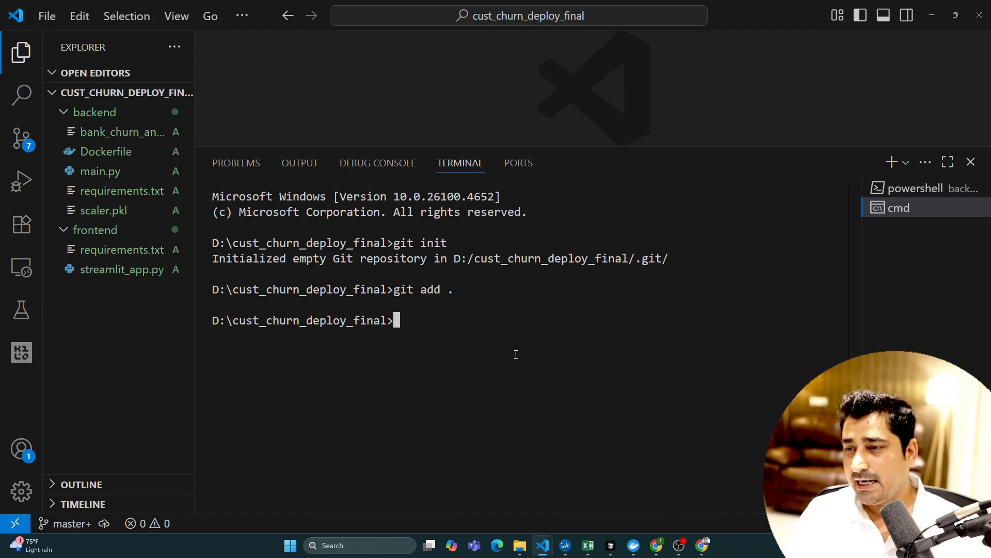
pyautogui.hotkey('ctrl', 'v')
# - Replace the commit message with "customer_churn_docker" and run the commit
pyautogui.moveTo(493, 321); pyautogui.dragTo(557, 322)
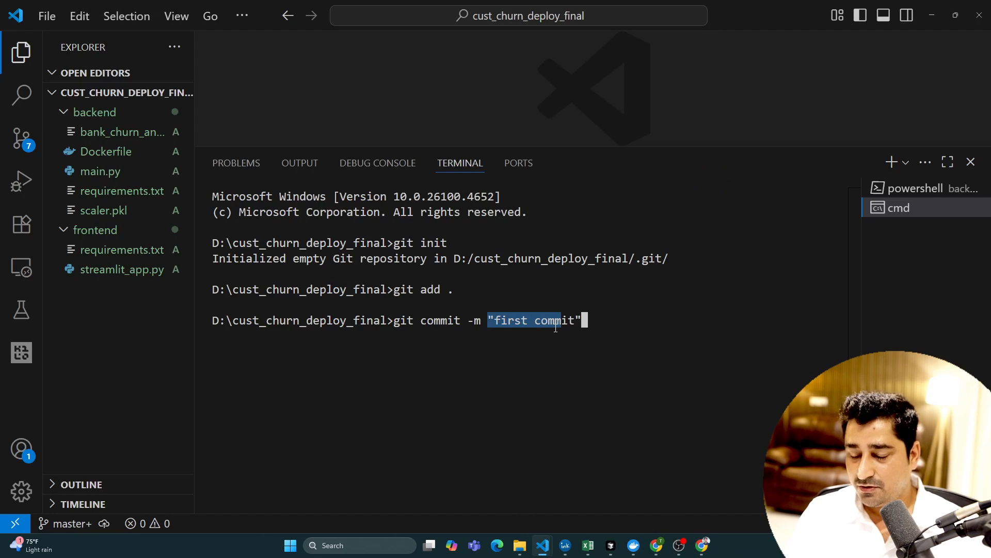
pyautogui.press('BackSpace')
pyautogui.press('BackSpace')
pyautogui.press('BackSpace')
pyautogui.press('BackSpace')
pyautogui.press('BackSpace')
pyautogui.press('BackSpace')
pyautogui.press('BackSpace')
pyautogui.press('BackSpace')
pyautogui.press('BackSpace')
pyautogui.press('BackSpace')
pyautogui.press('BackSpace')
pyautogui.press('BackSpace')
pyautogui.press('BackSpace')
pyautogui.write('c')
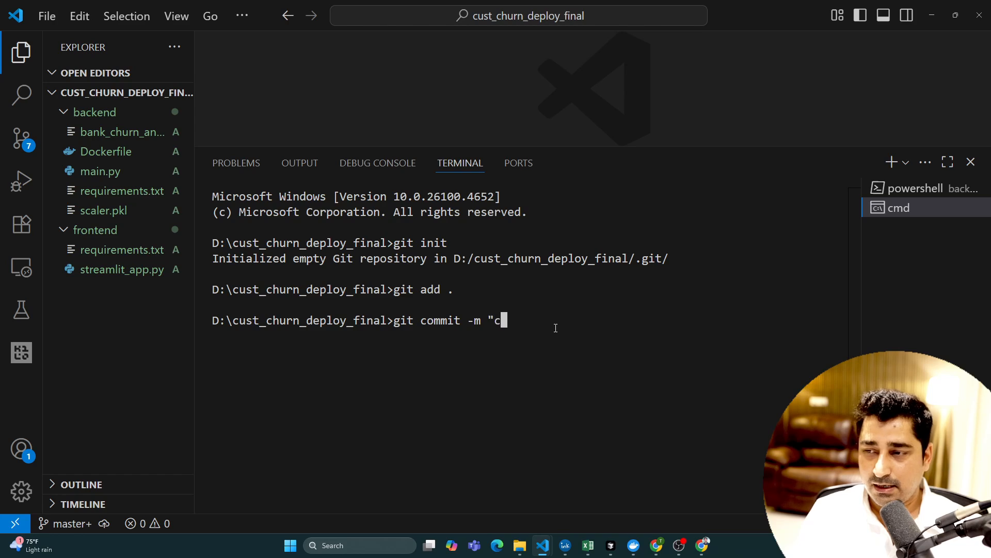
pyautogui.write('ustomer_ch')
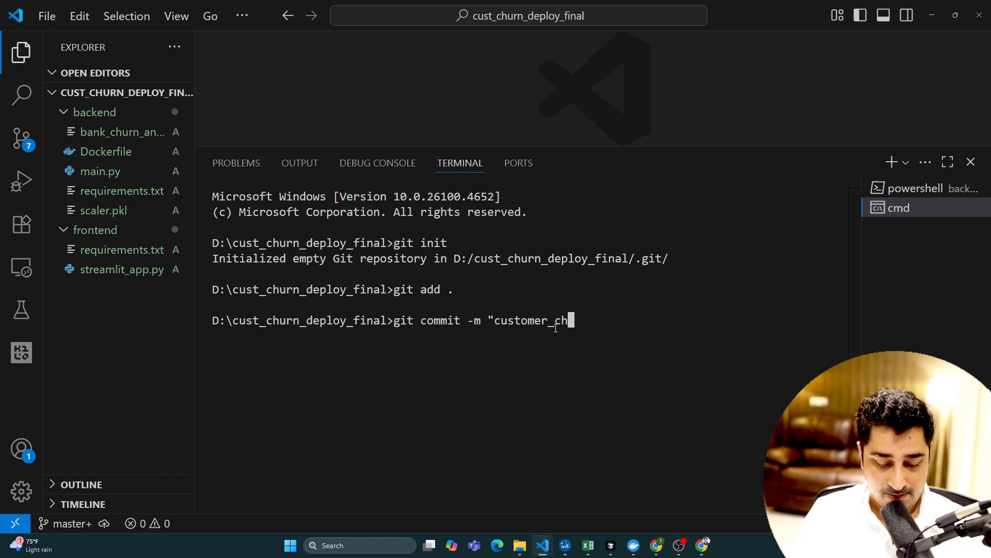
pyautogui.write('urn')
pyautogui.write('_do')
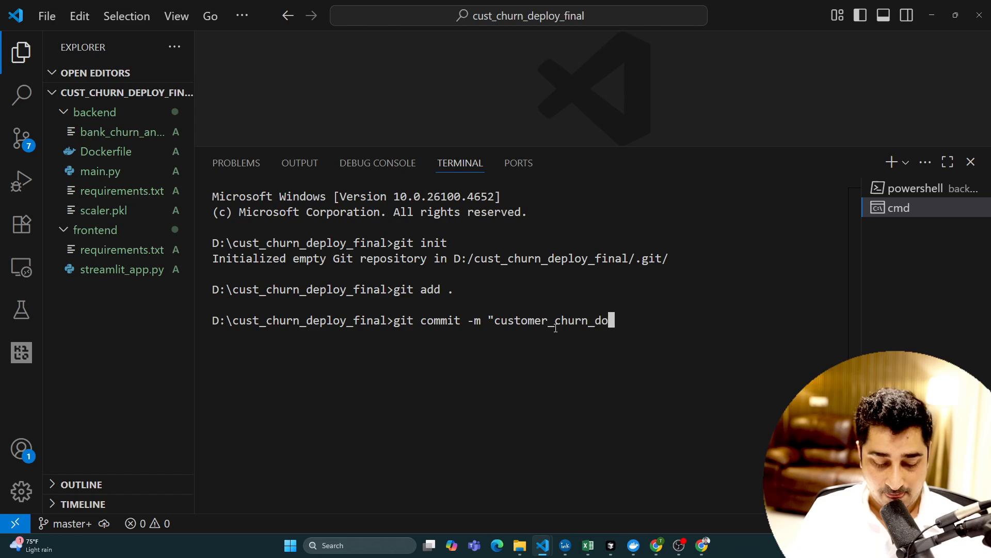
pyautogui.write('cker"')
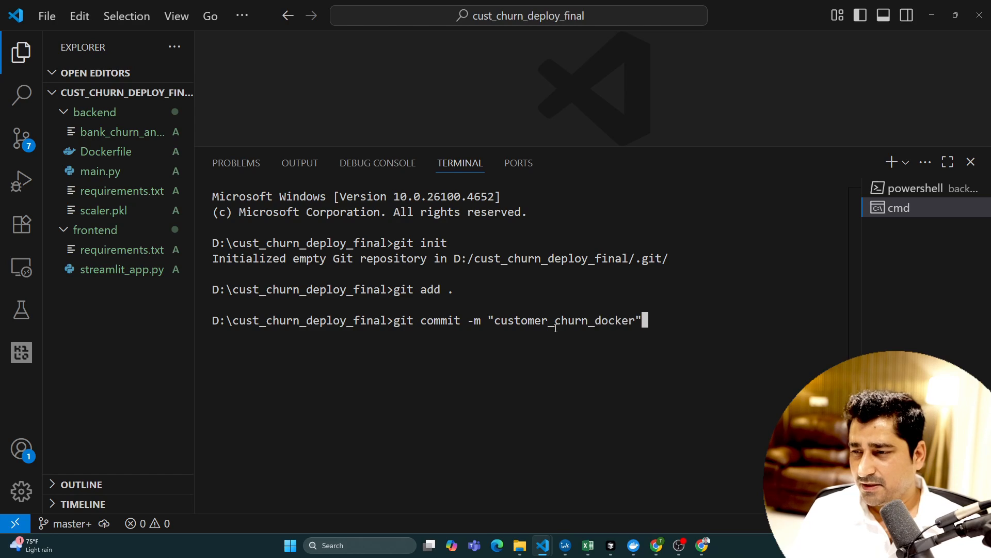
pyautogui.press('Return')
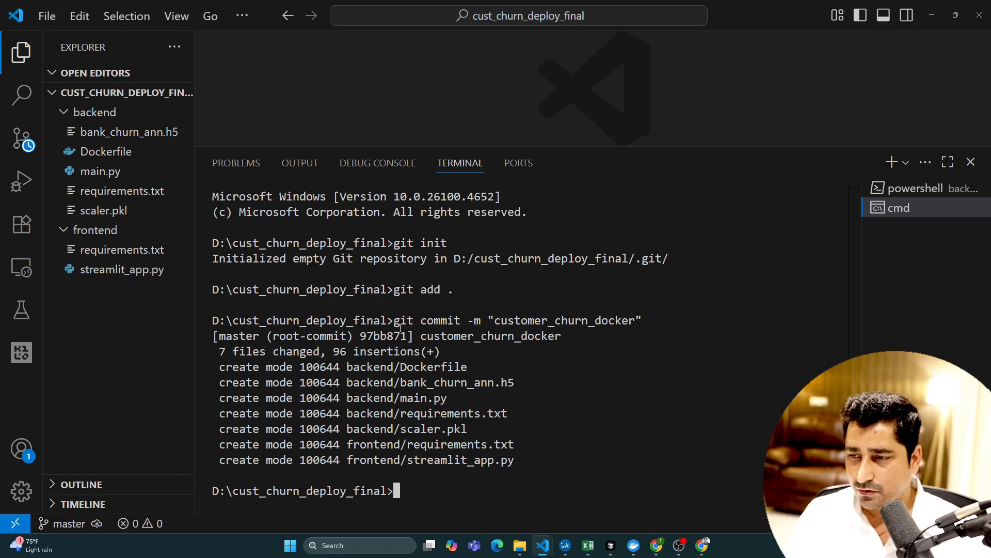
pyautogui.moveTo(393, 320); pyautogui.dragTo(644, 328)
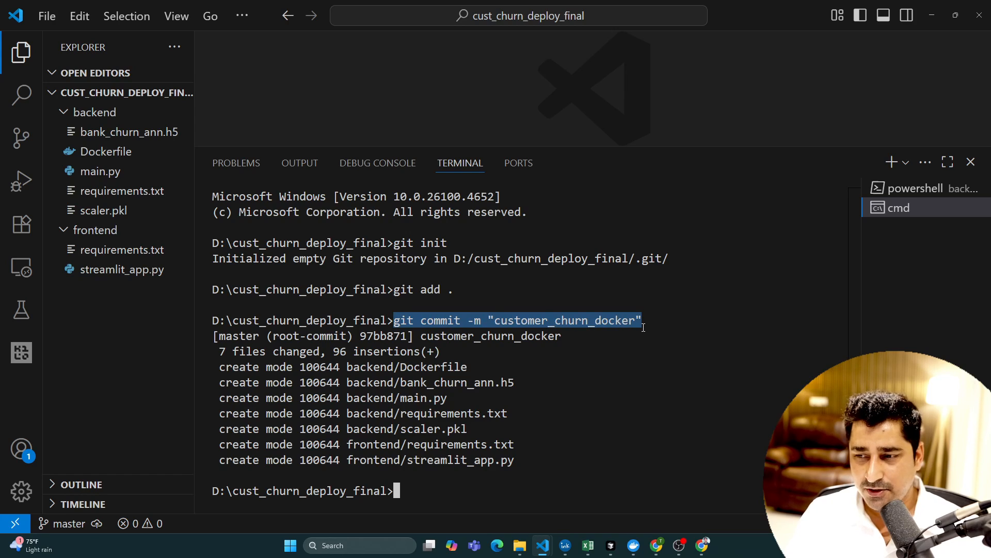
pyautogui.moveTo(539, 459); pyautogui.dragTo(202, 351)
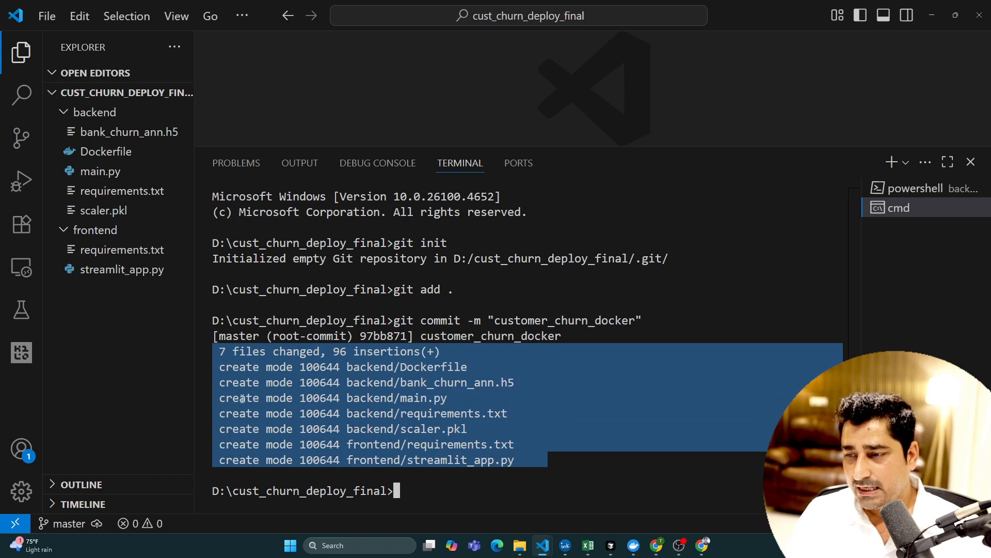
# - Close the browser window with the Docker Desktop download page and return to the customer_churn_deploy setup page on GitHub
pyautogui.click(652, 551)
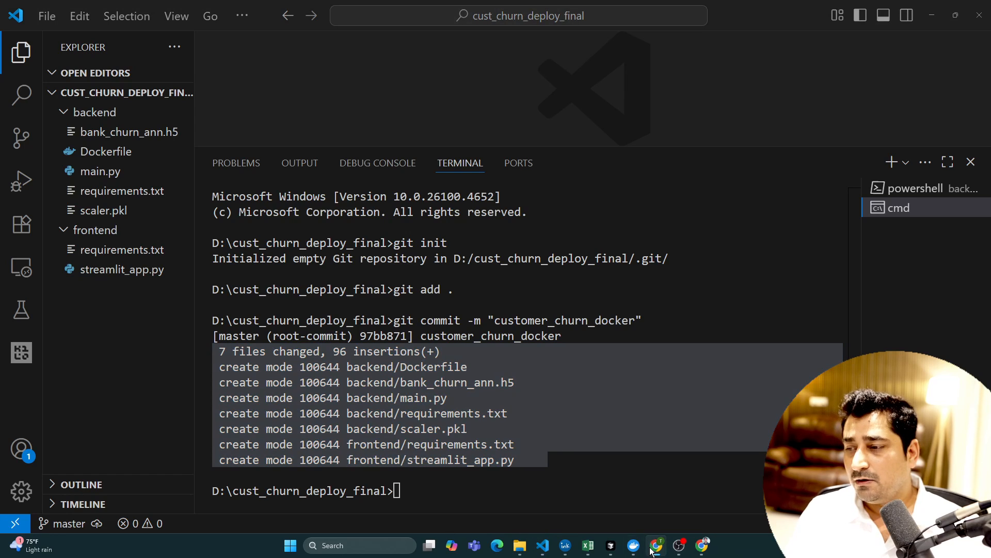
pyautogui.moveTo(694, 551)
pyautogui.click(697, 509)
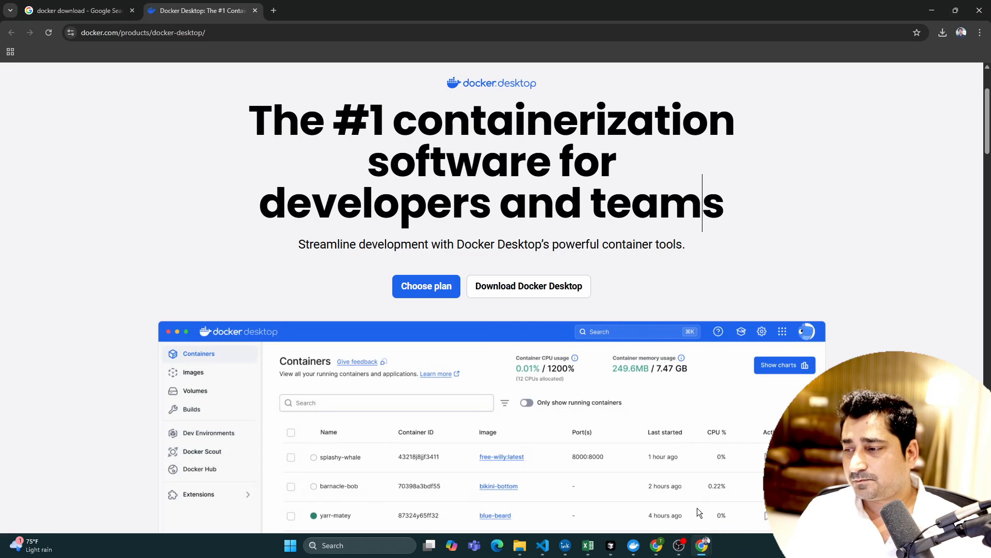
pyautogui.click(117, 7)
pyautogui.click(214, 5)
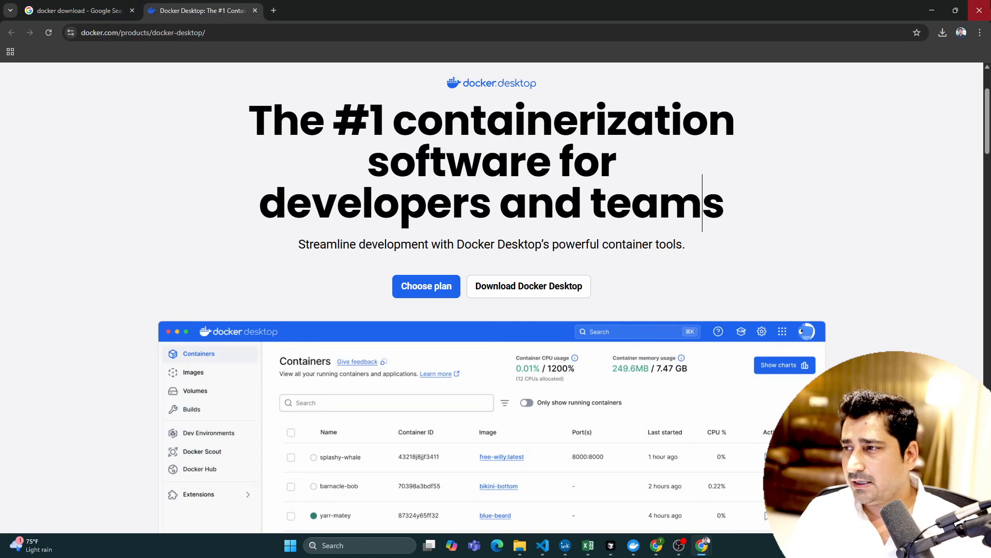
pyautogui.click(981, 6)
pyautogui.click(703, 547)
pyautogui.click(726, 499)
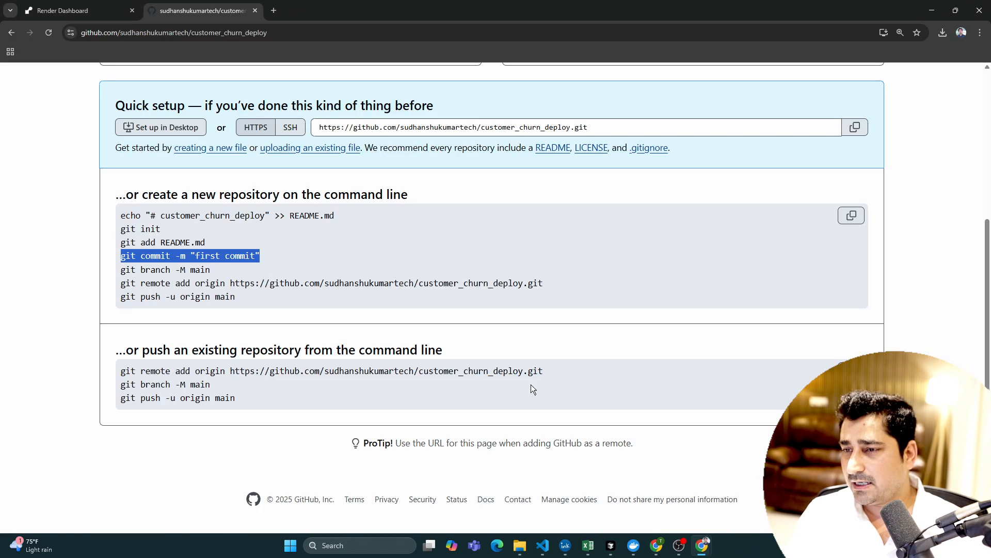
pyautogui.moveTo(217, 270); pyautogui.dragTo(126, 269)
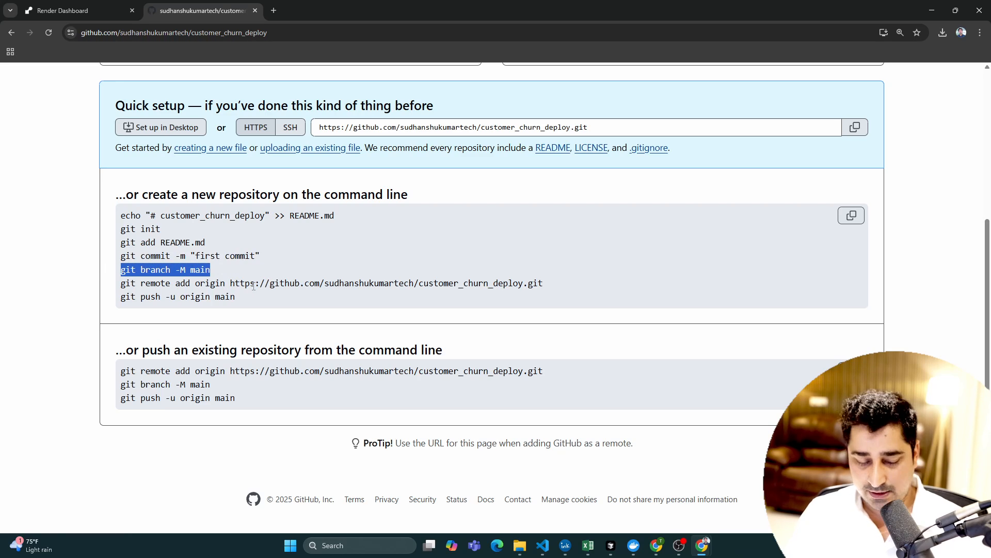
pyautogui.hotkey('alt', 'Tab')
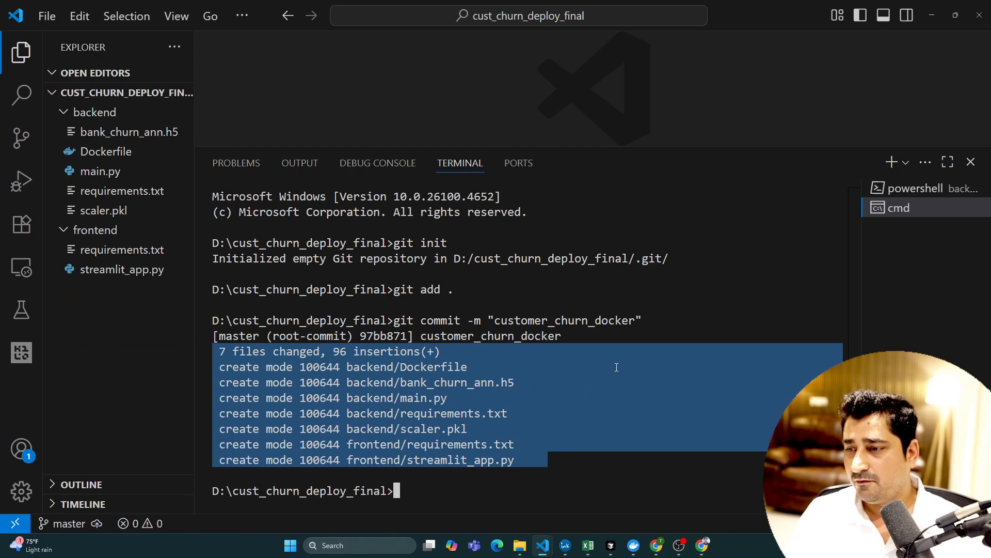
pyautogui.hotkey('ctrl', 'v')
pyautogui.click(586, 300)
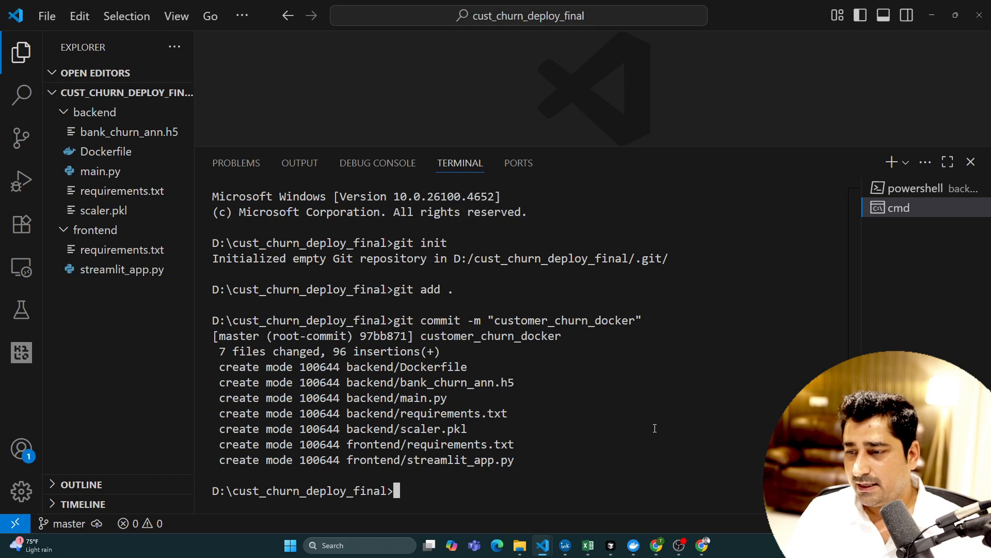
# - Copy git branch -M main from the GitHub setup instructions and run it in the project's cmd terminal
pyautogui.hotkey('alt', 'Tab')
pyautogui.moveTo(210, 271); pyautogui.dragTo(118, 268)
pyautogui.hotkey('ctrl', 'c')
pyautogui.hotkey('alt', 'Tab')
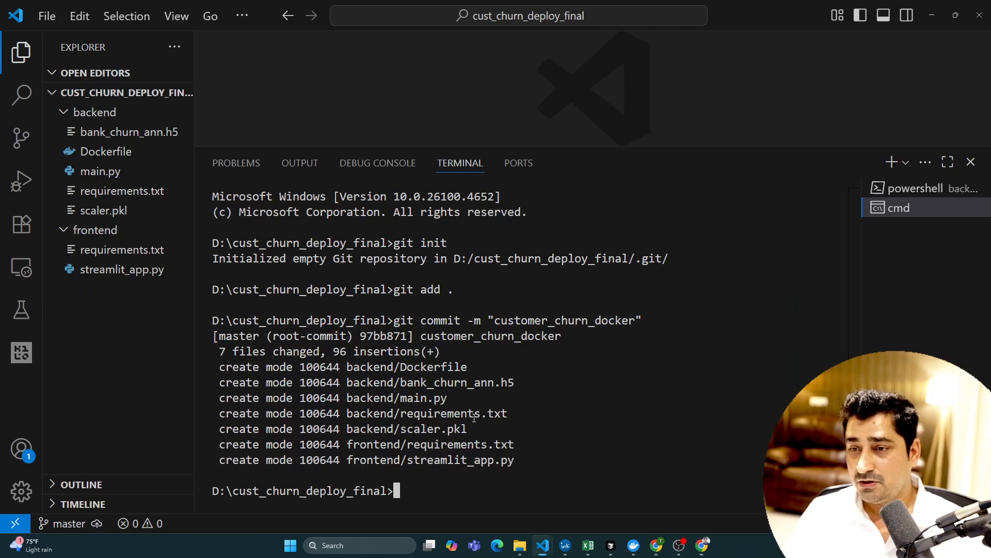
pyautogui.hotkey('ctrl', 'v')
pyautogui.press('Return')
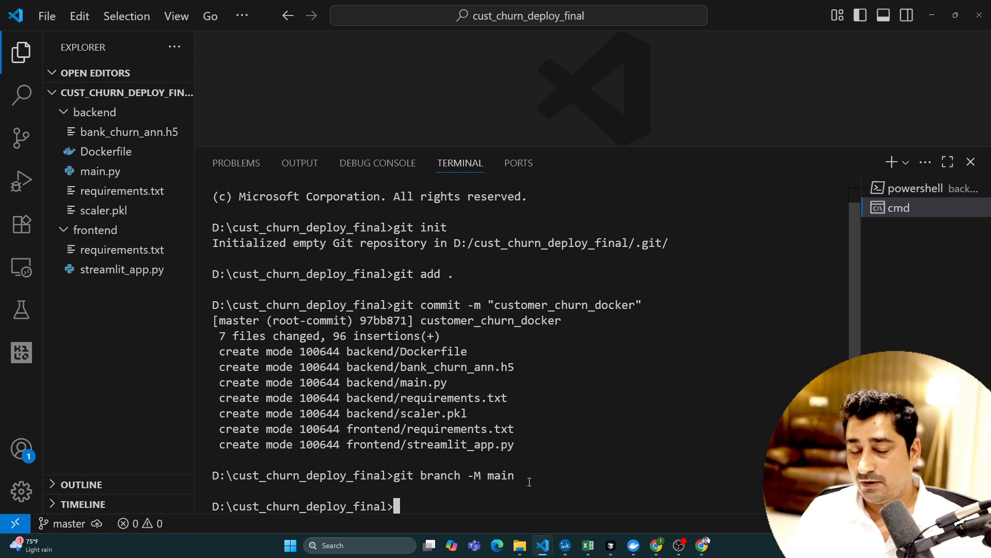
# - Copy the git remote add origin command for customer_churn_deploy.git, run it in the project terminal, and hide the file explorer sidebar
pyautogui.hotkey('alt', 'Tab')
pyautogui.click(489, 283)
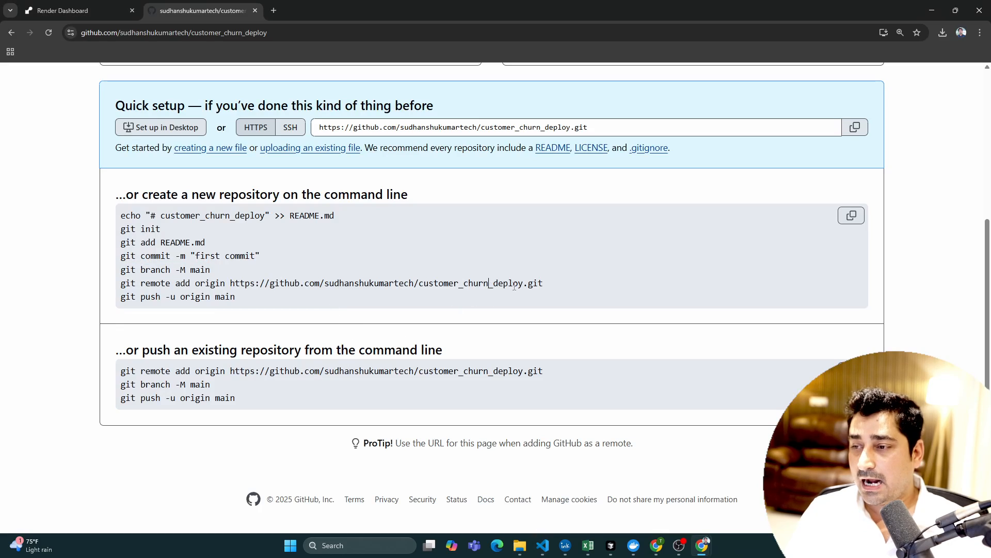
pyautogui.moveTo(544, 283); pyautogui.dragTo(127, 281)
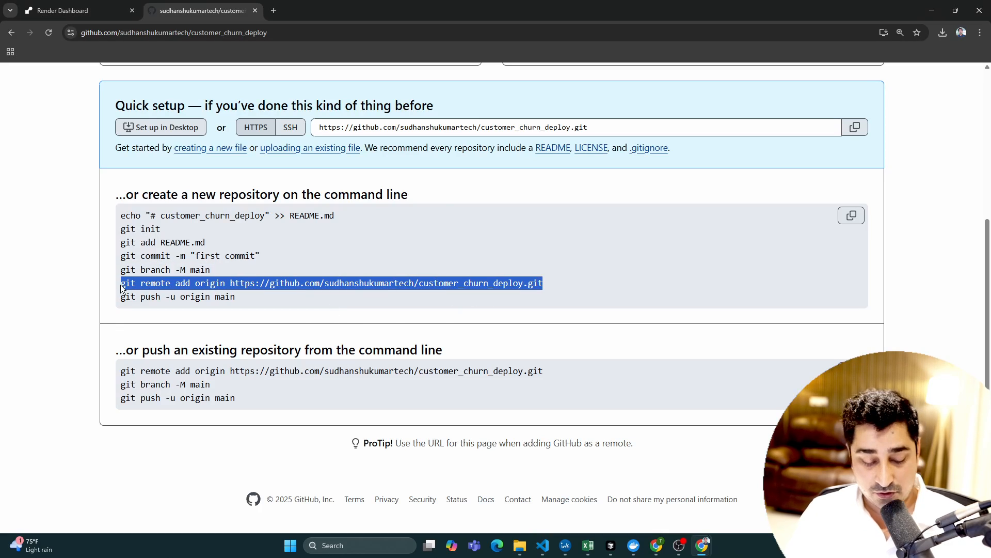
pyautogui.hotkey('alt', 'Tab')
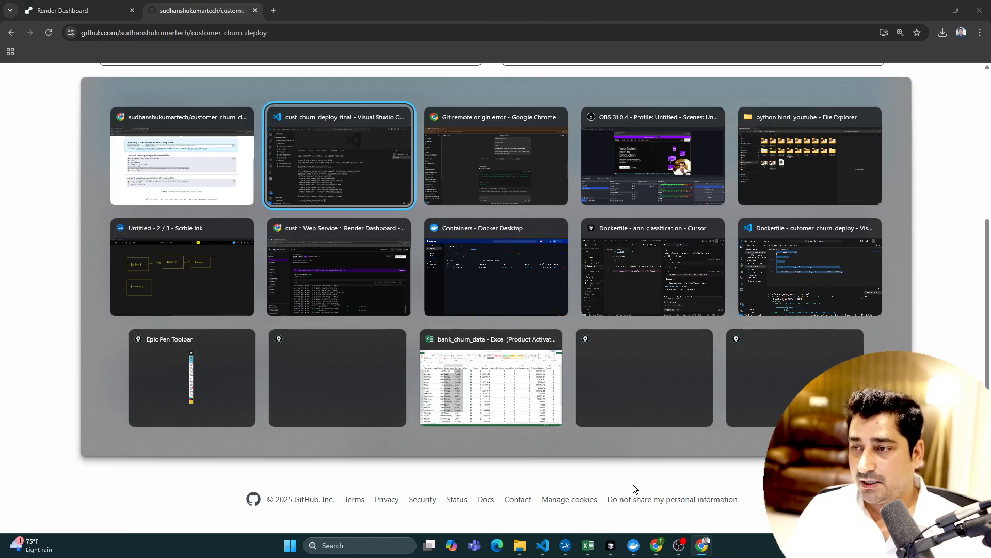
pyautogui.hotkey('ctrl', 'v')
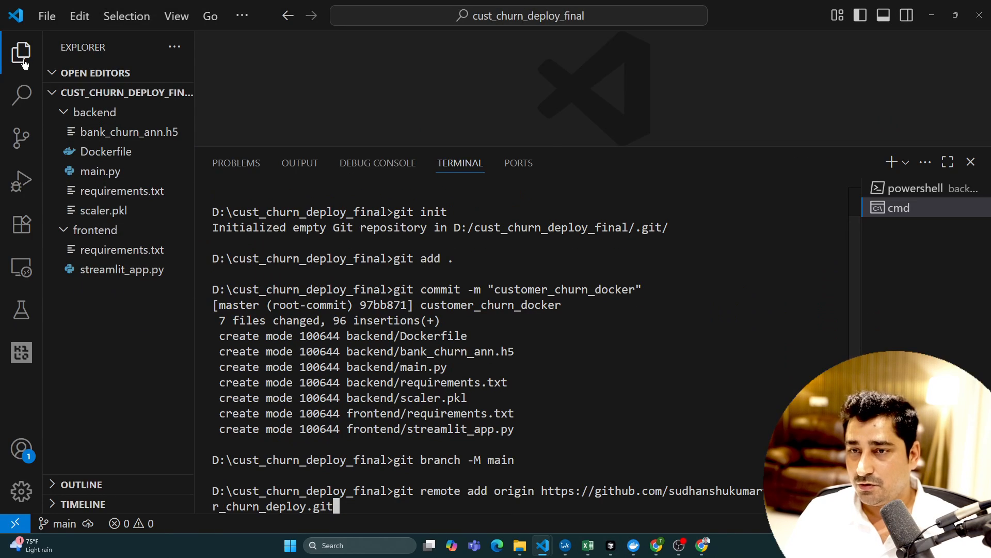
pyautogui.hotkey('ctrl', 'b')
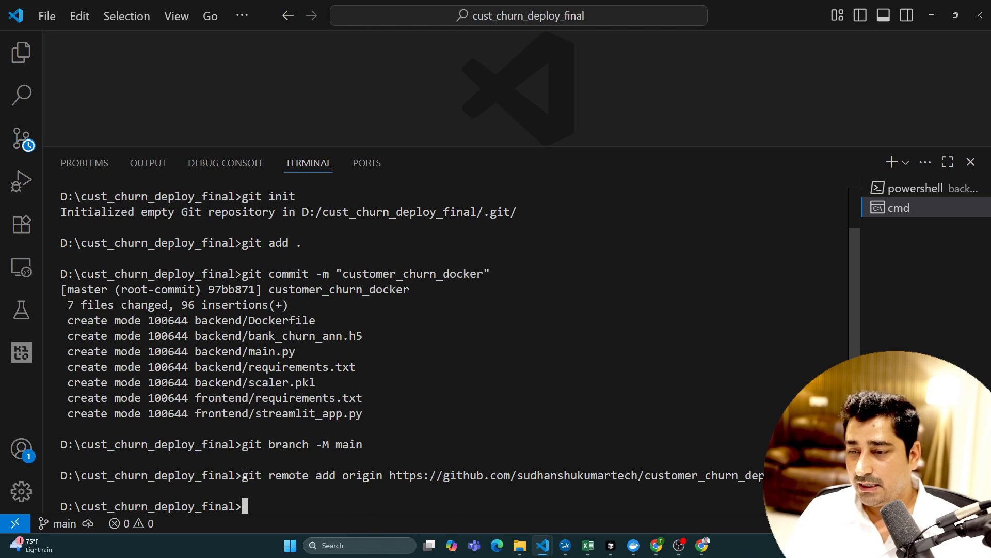
pyautogui.doubleClick(394, 475)
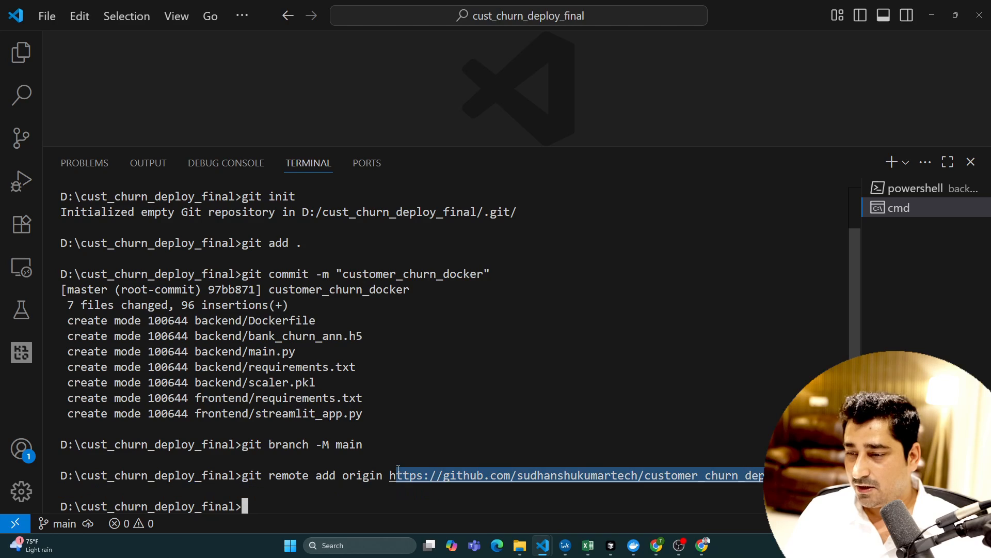
pyautogui.click(468, 435)
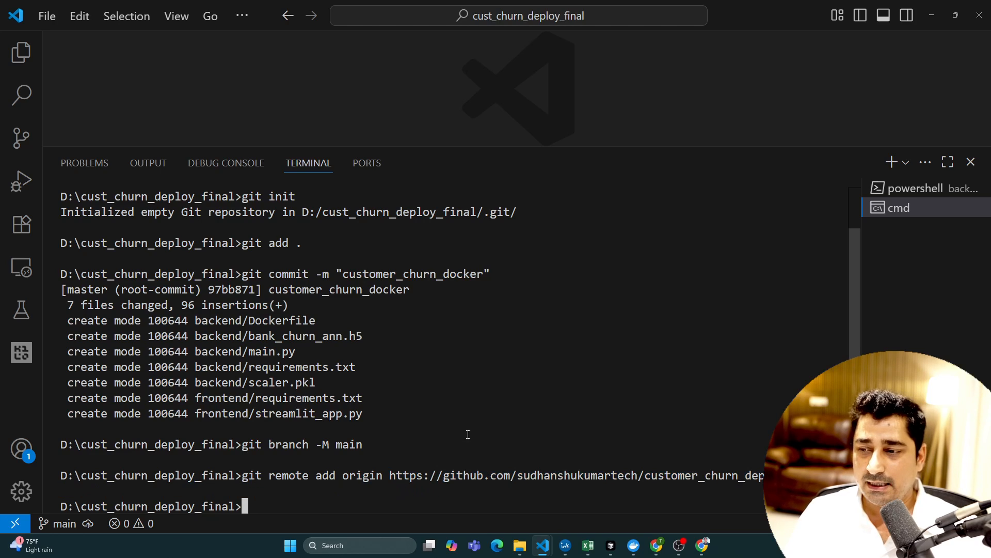
# - Copy git push -u origin main from the GitHub setup instructions and run it in the project terminal
pyautogui.moveTo(657, 545)
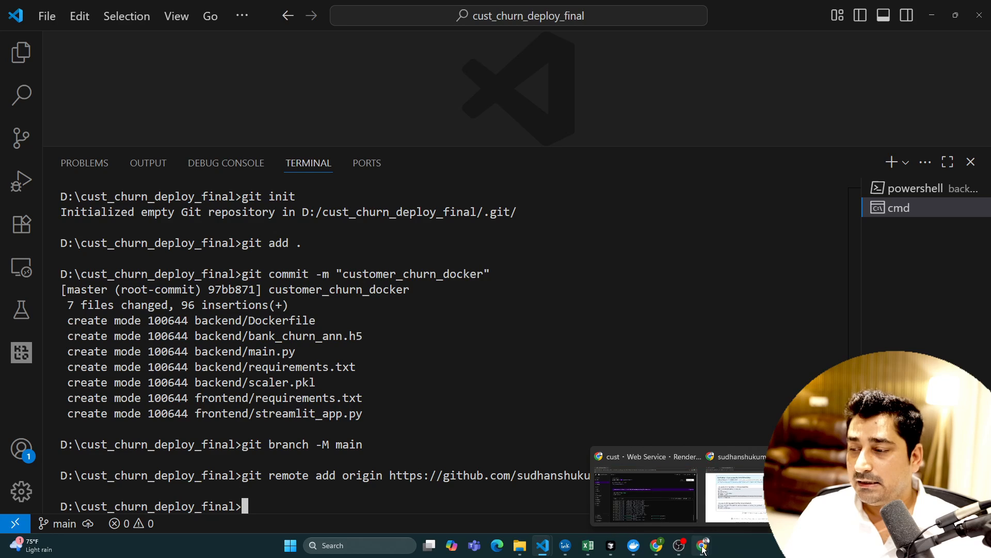
pyautogui.click(599, 501)
pyautogui.moveTo(114, 297); pyautogui.dragTo(269, 308)
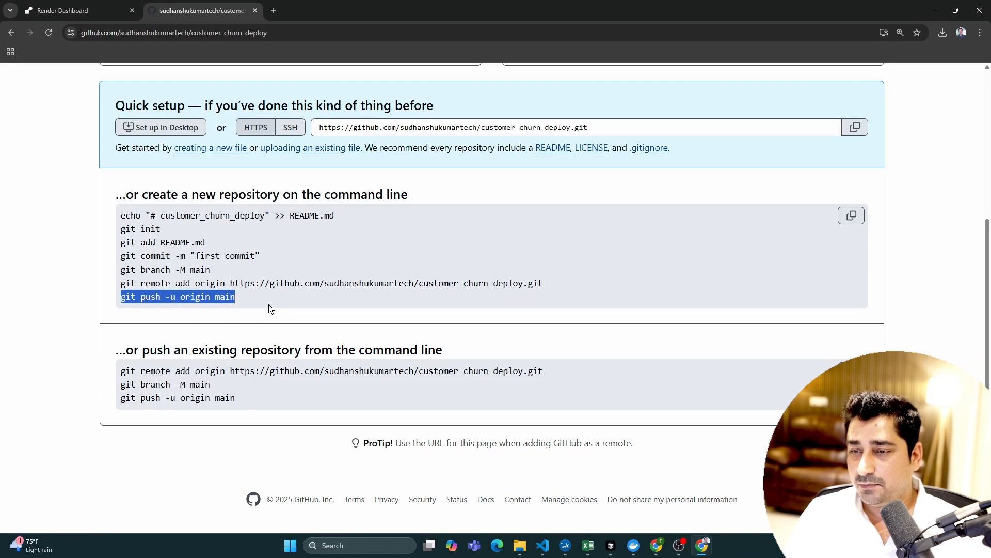
pyautogui.hotkey('alt', 'Tab')
pyautogui.hotkey('ctrl', 'v')
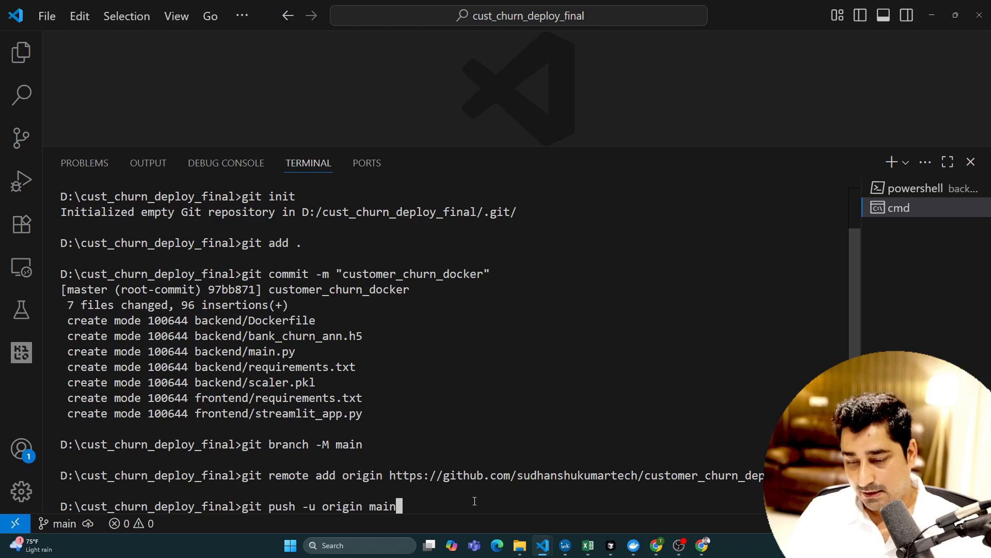
pyautogui.press('Return')
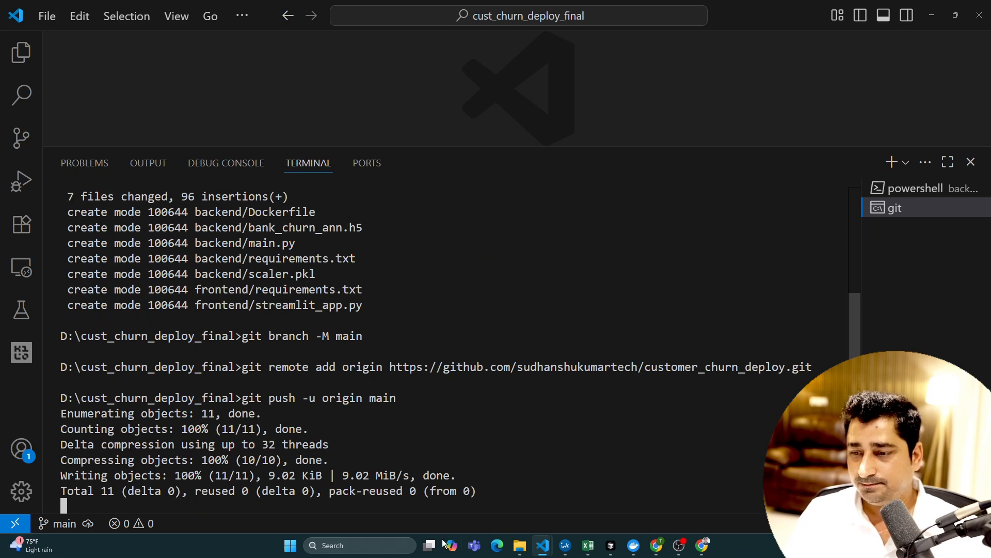
pyautogui.moveTo(368, 476); pyautogui.dragTo(63, 338)
pyautogui.click(444, 392)
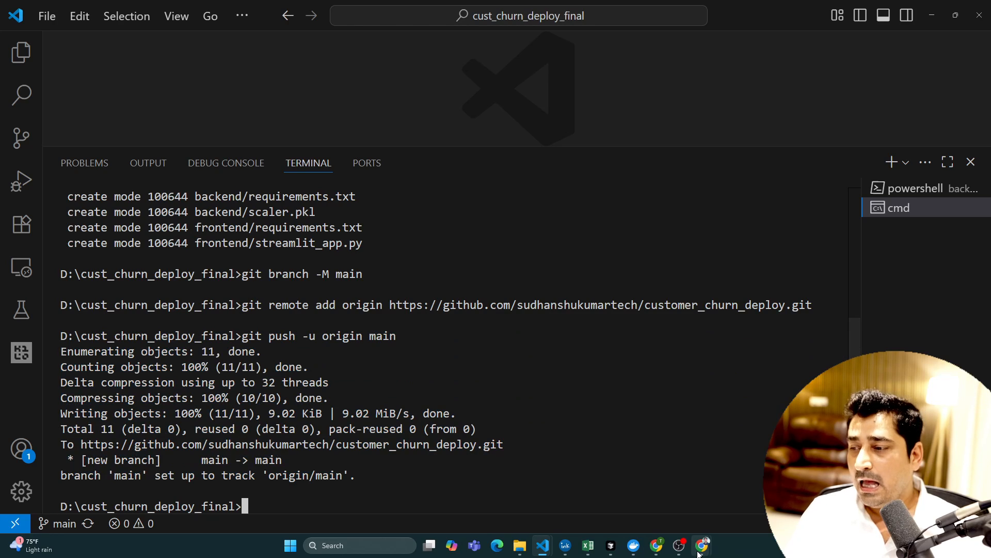
# - Reload the customer_churn_deploy repository page on GitHub, check the files in the backend folder, and return to the repository root
pyautogui.moveTo(702, 545)
pyautogui.click(734, 484)
pyautogui.click(49, 32)
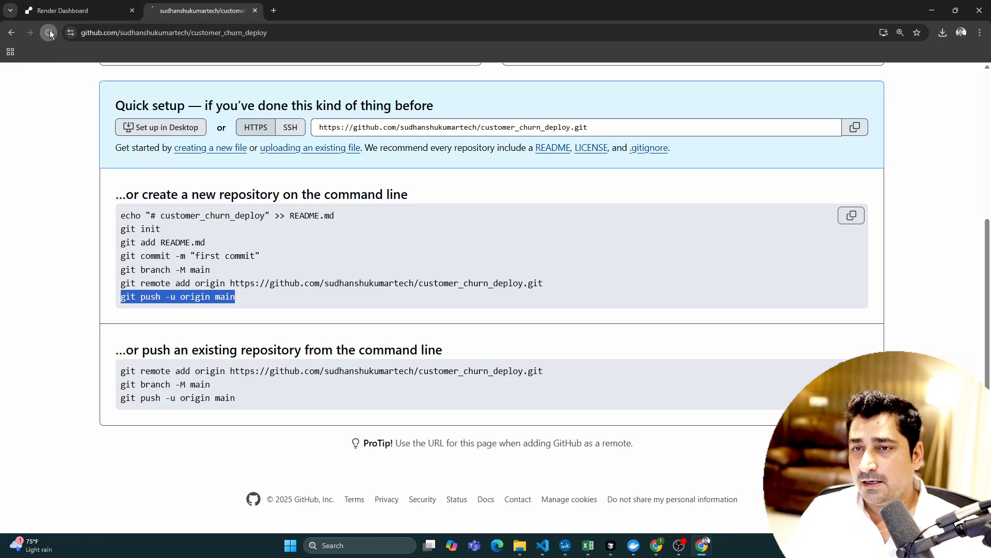
pyautogui.scroll(4, 315, 252)
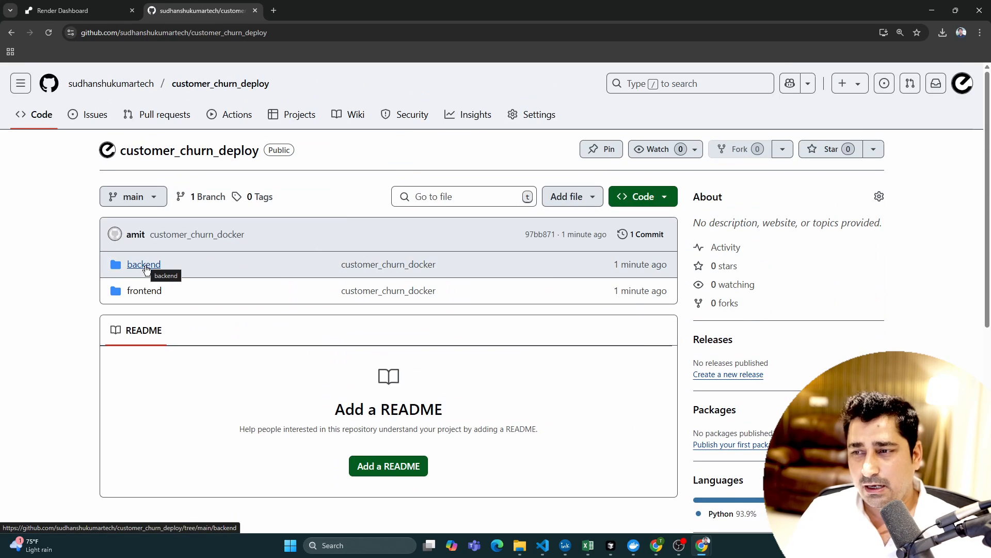
pyautogui.click(144, 265)
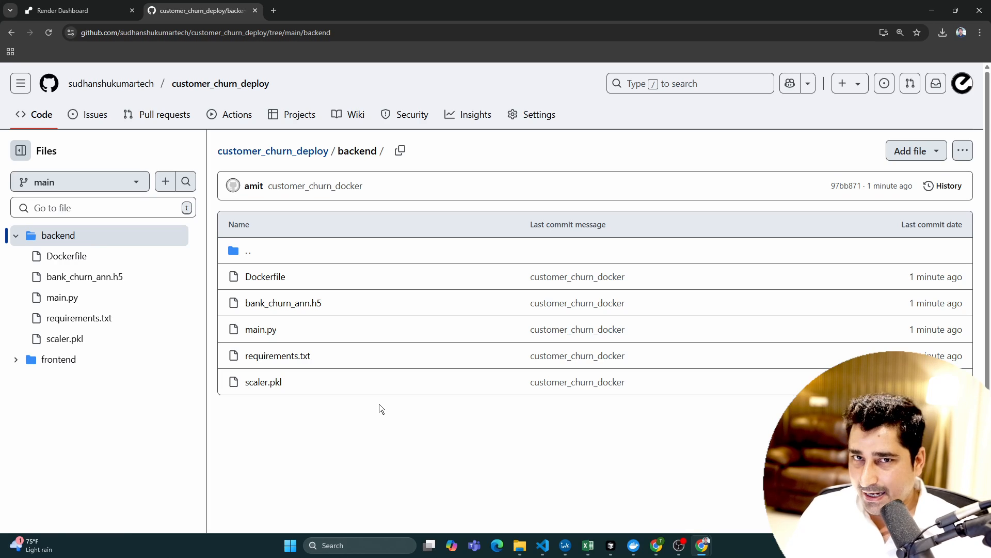
pyautogui.click(305, 154)
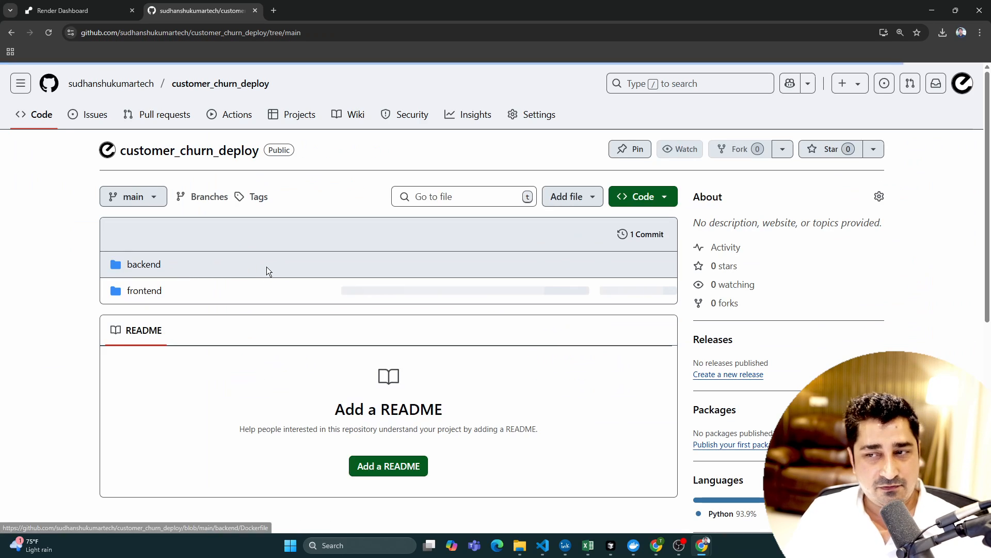
# - Check the prediction request URL in the frontend folder's streamlit_app.py and return to the repository root
pyautogui.click(155, 290)
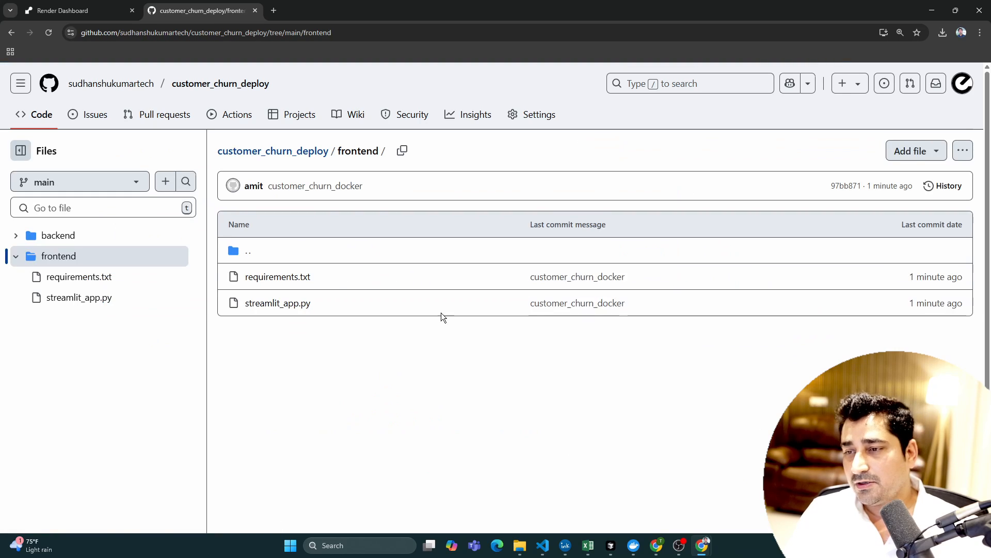
pyautogui.click(277, 303)
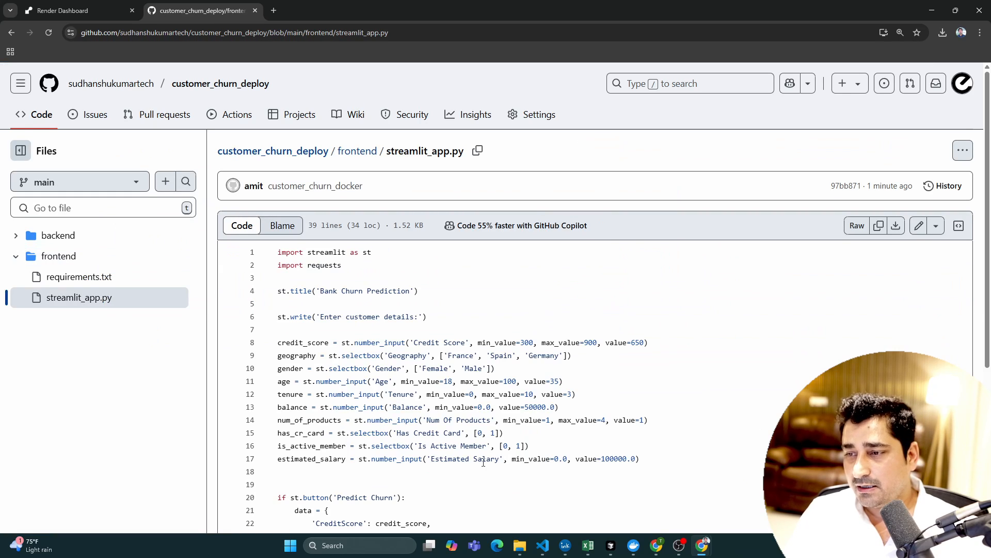
pyautogui.scroll(-5, 483, 462)
pyautogui.moveTo(404, 417); pyautogui.dragTo(495, 423)
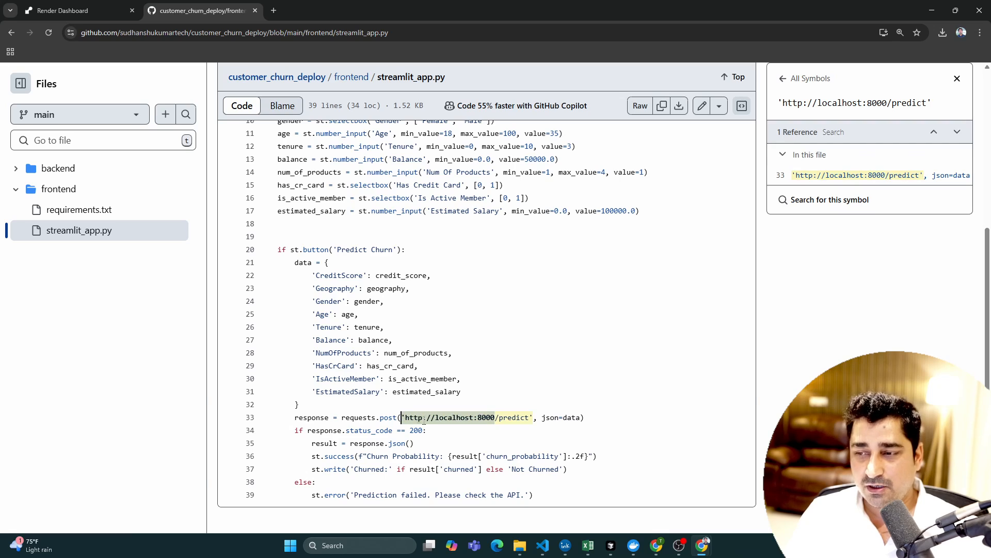
pyautogui.scroll(5, 536, 279)
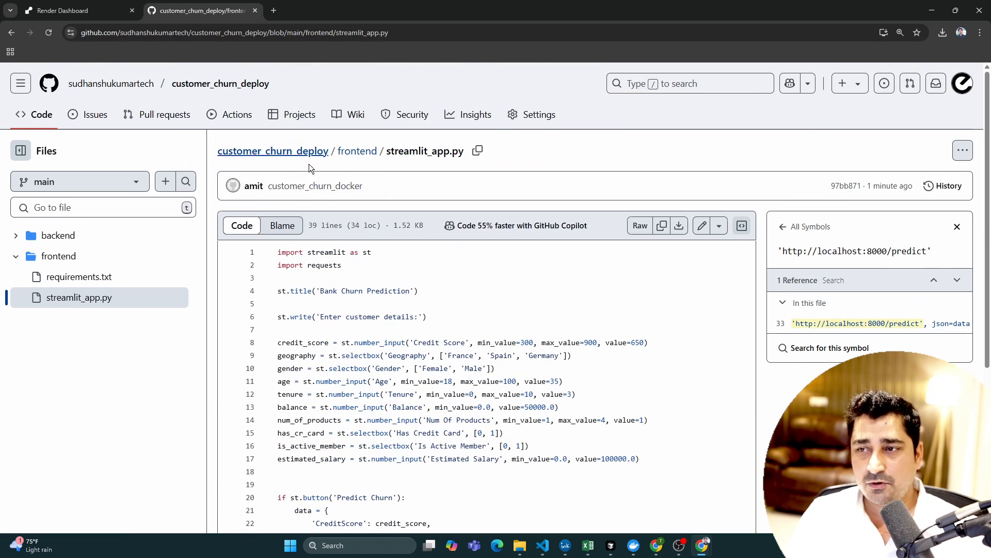
pyautogui.click(354, 153)
pyautogui.click(305, 152)
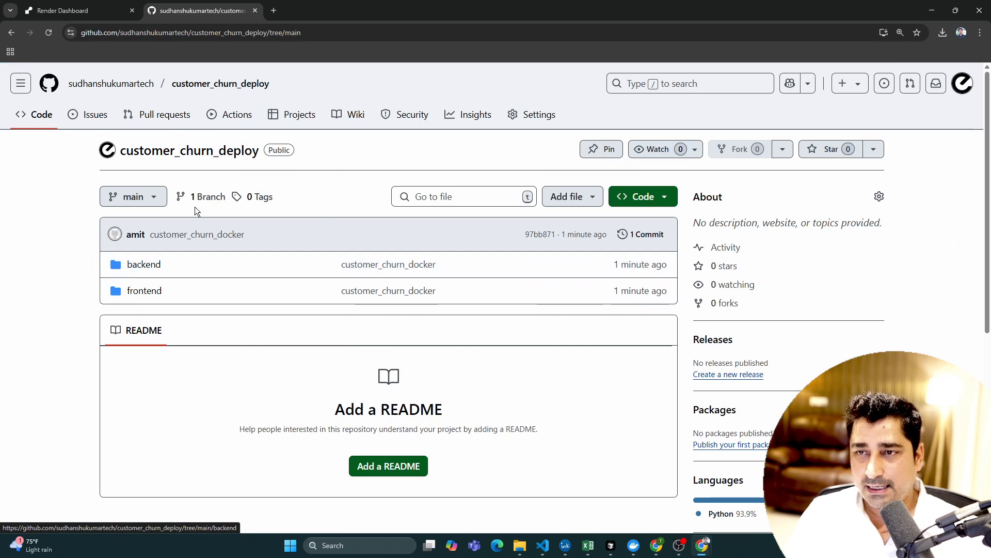
# - Switch to the Render dashboard and start a new web service from the customer_churn_deploy repository, keeping customer_churn_deploy as its name
pyautogui.click(114, 5)
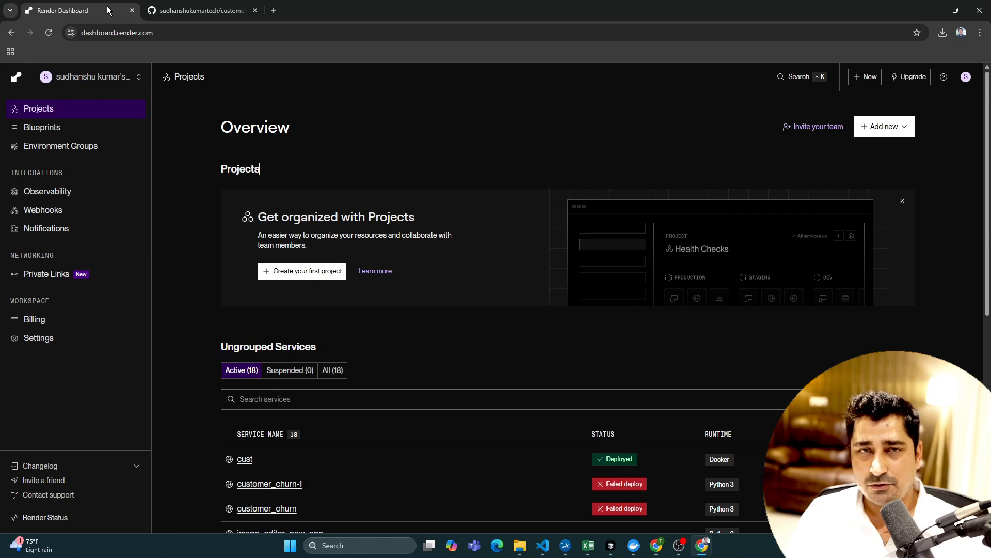
pyautogui.click(858, 84)
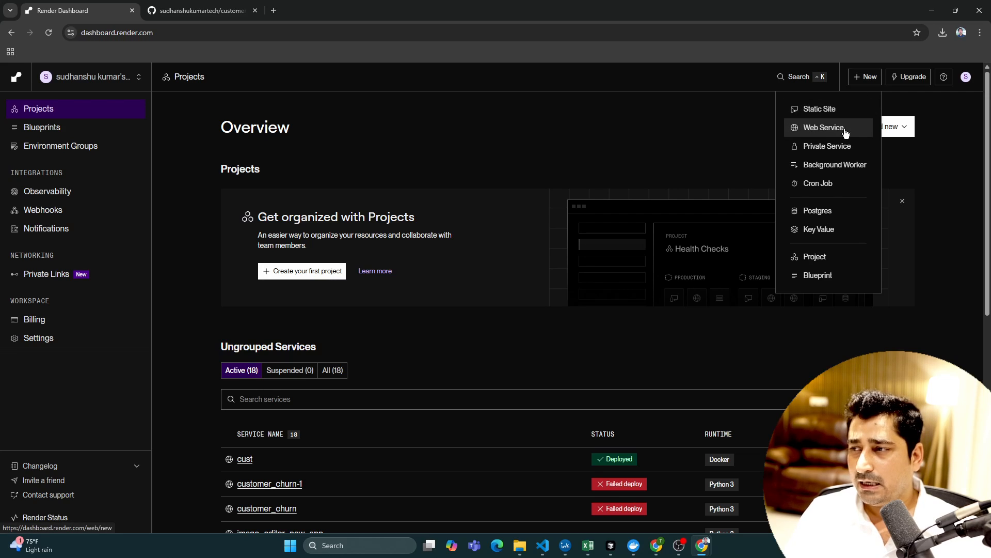
pyautogui.click(827, 133)
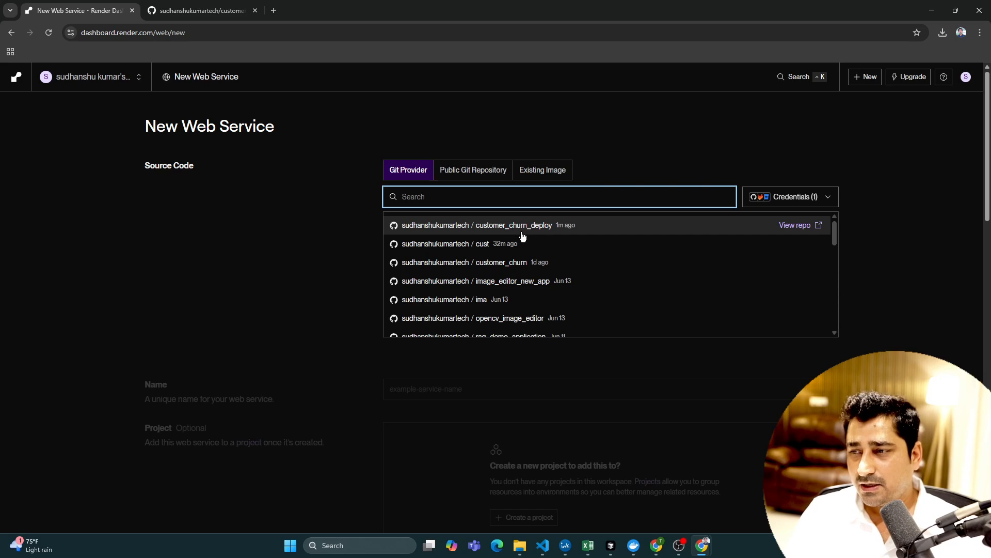
pyautogui.click(542, 228)
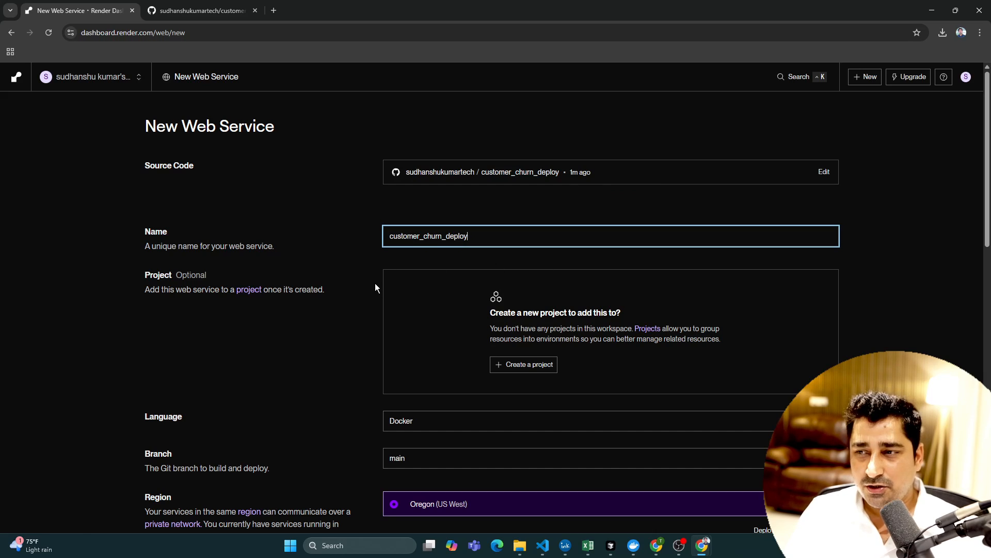
pyautogui.moveTo(475, 234); pyautogui.dragTo(389, 231)
pyautogui.click(423, 234)
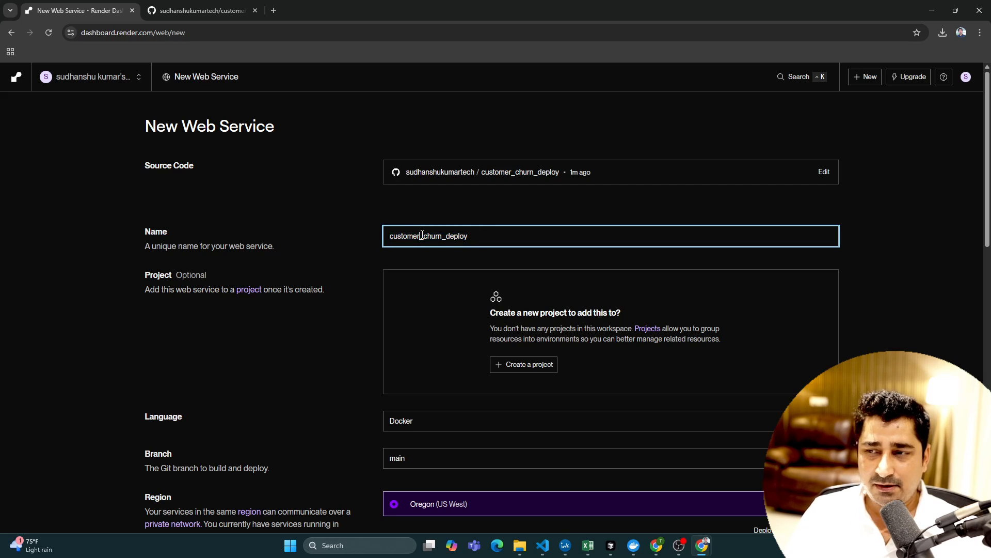
# - Review the language options for the web service, keep Docker, and read the root directory description
pyautogui.scroll(-4, 392, 216)
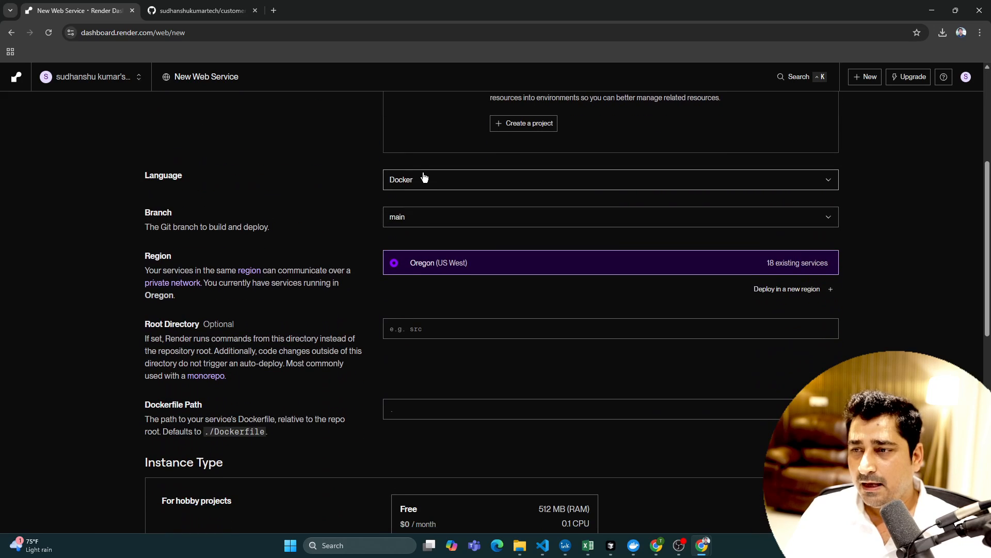
pyautogui.click(424, 178)
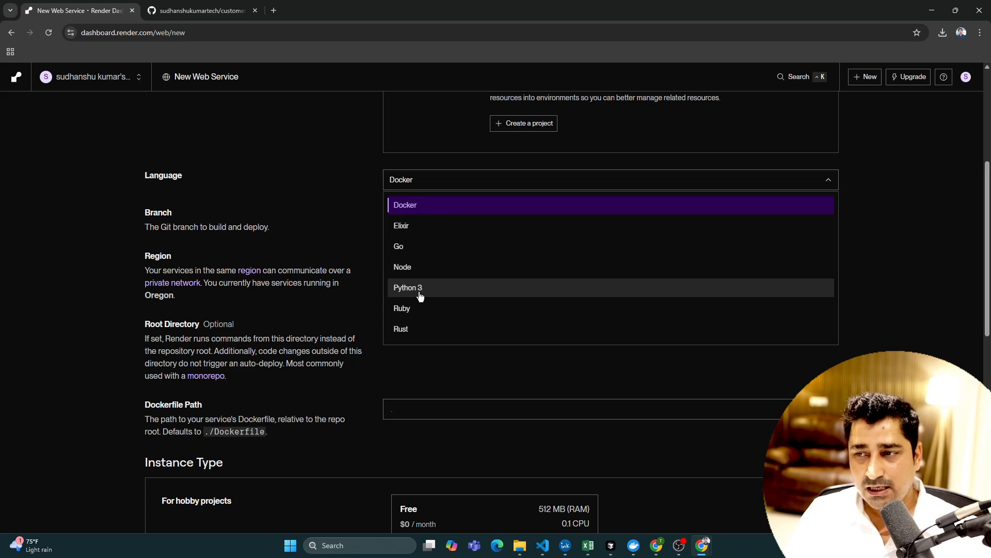
pyautogui.click(312, 225)
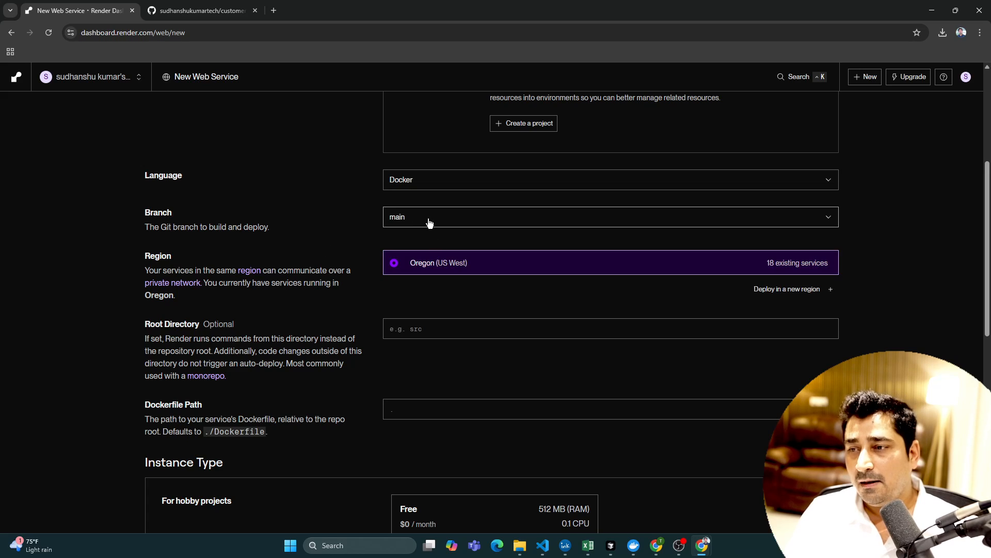
pyautogui.moveTo(143, 320); pyautogui.dragTo(270, 377)
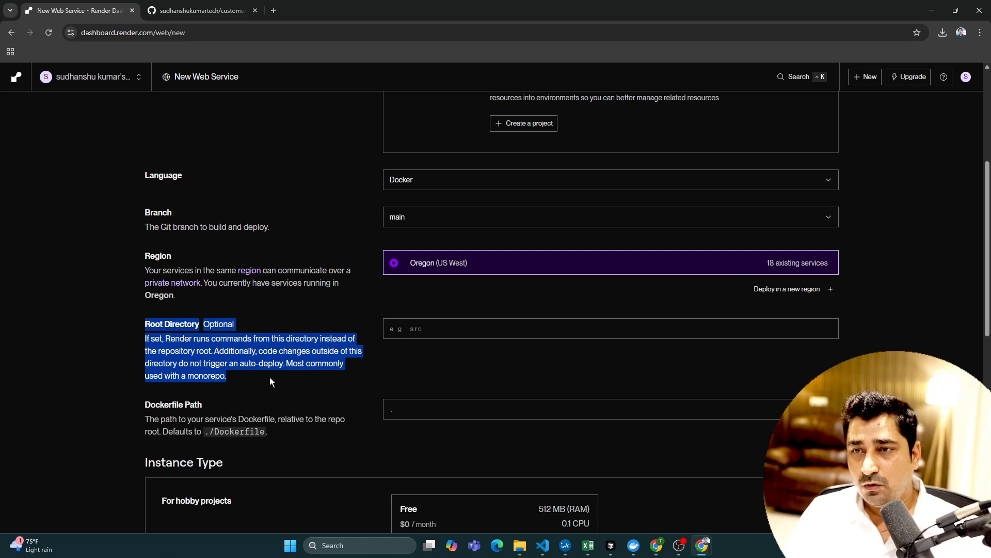
# - Check the backend folder in the GitHub repository and set the web service's root directory to backend
pyautogui.click(224, 8)
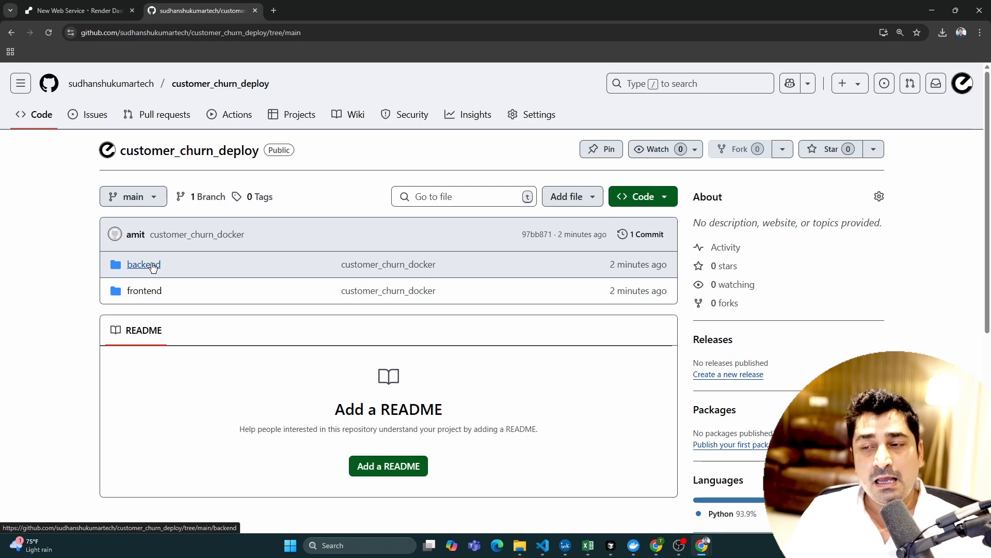
pyautogui.click(153, 265)
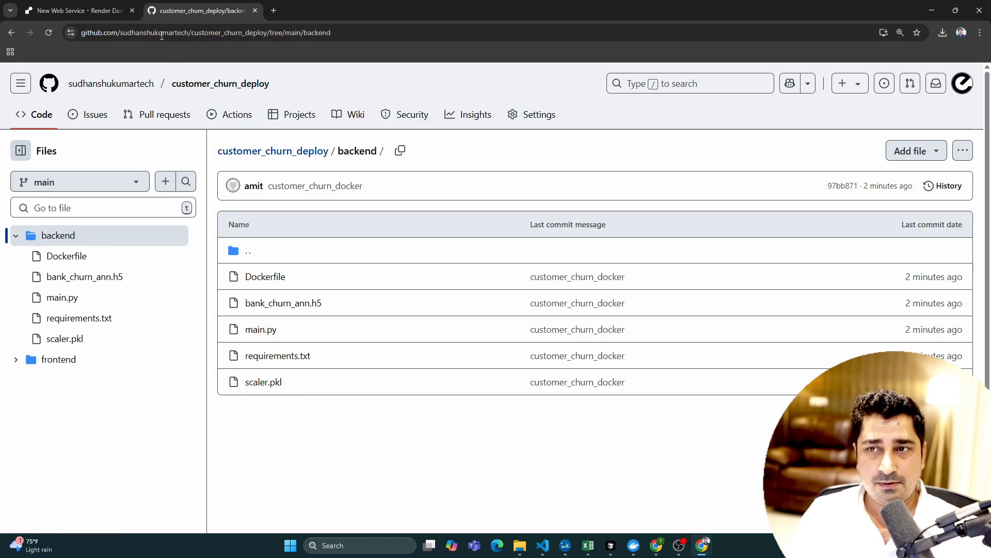
pyautogui.click(77, 10)
pyautogui.click(427, 329)
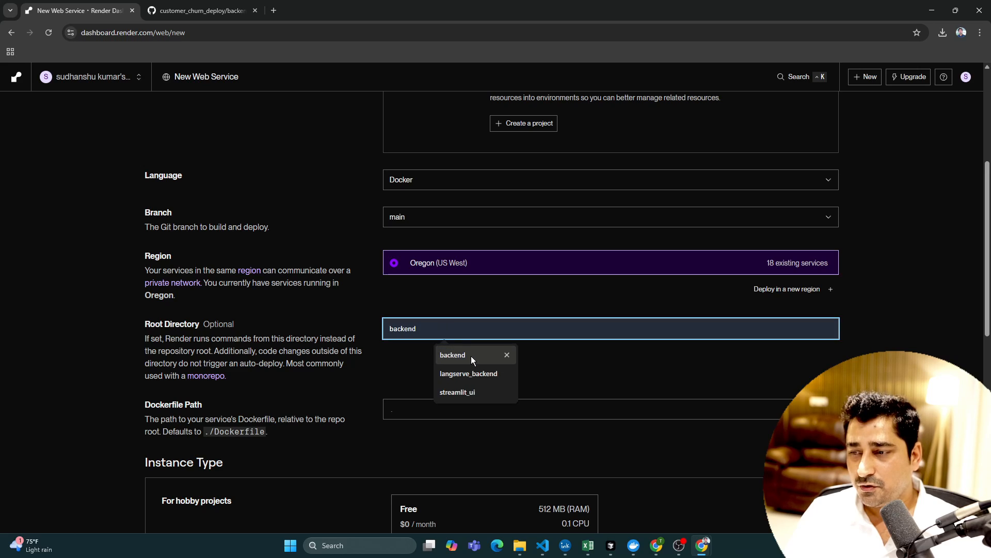
pyautogui.click(471, 356)
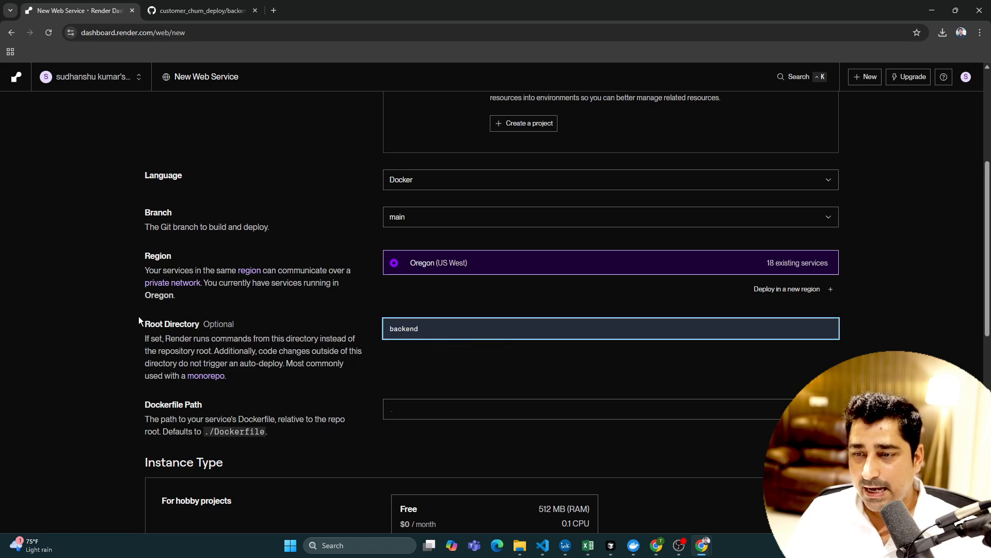
pyautogui.moveTo(139, 316); pyautogui.dragTo(271, 375)
pyautogui.click(457, 333)
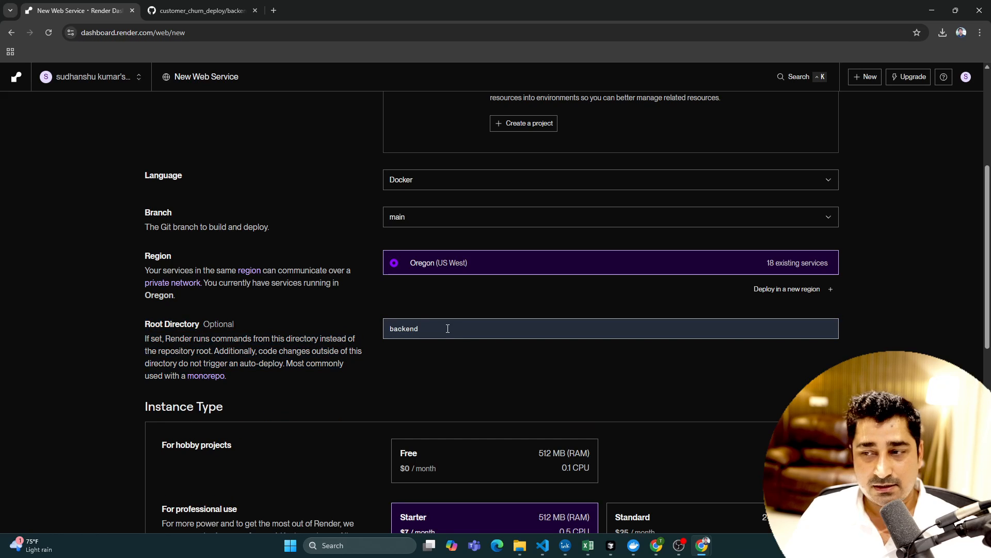
# - Choose the Free instance type, review the remaining service settings, and deploy the web service
pyautogui.scroll(-5, 438, 378)
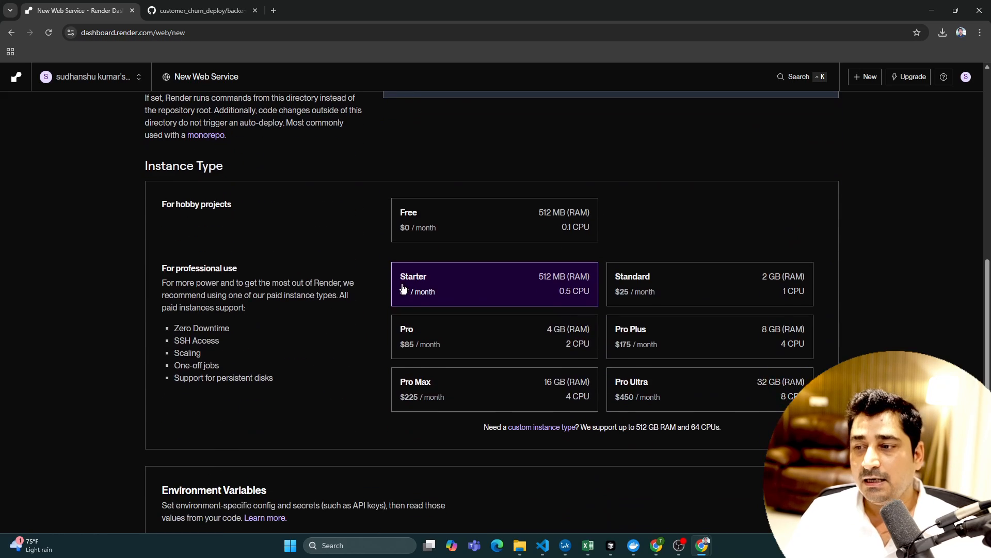
pyautogui.click(434, 229)
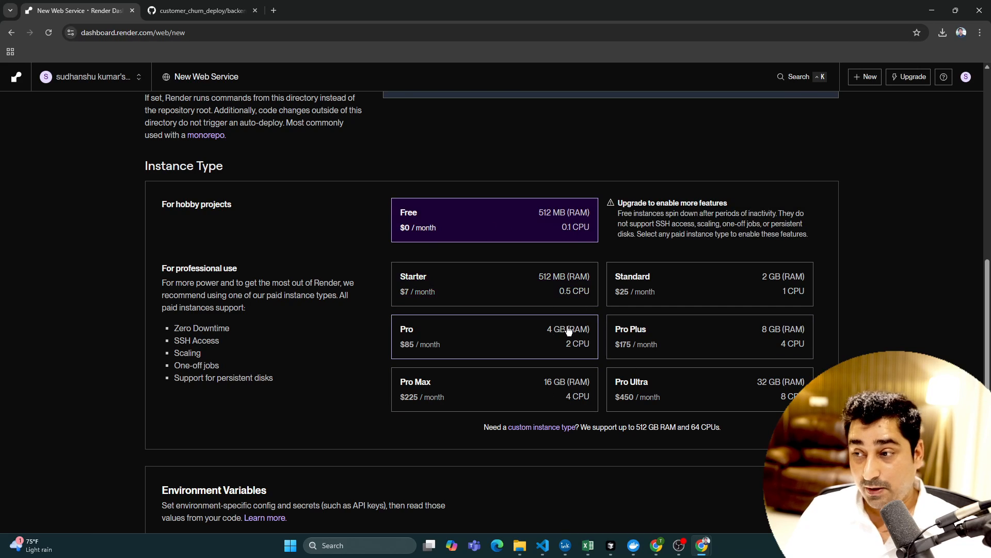
pyautogui.scroll(-4, 485, 252)
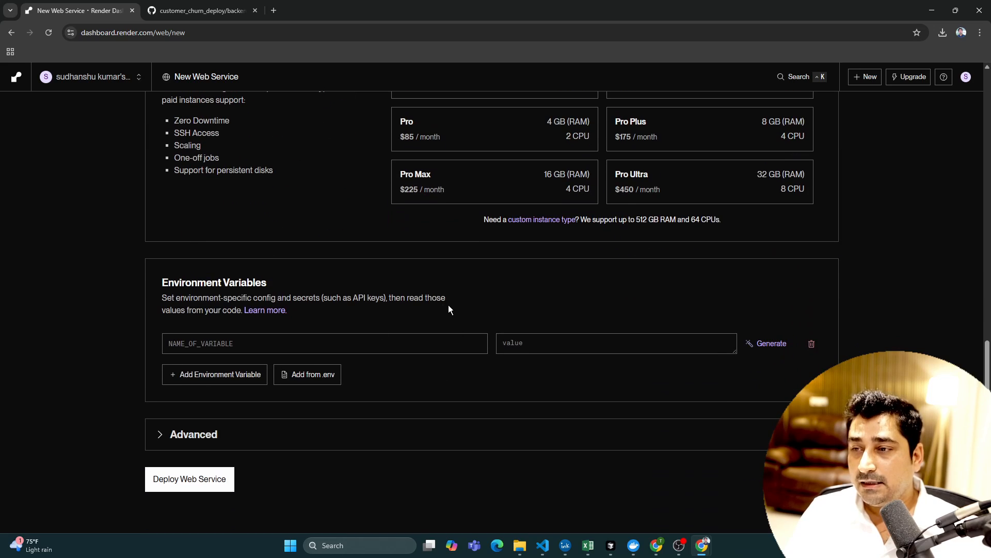
pyautogui.scroll(9, 448, 304)
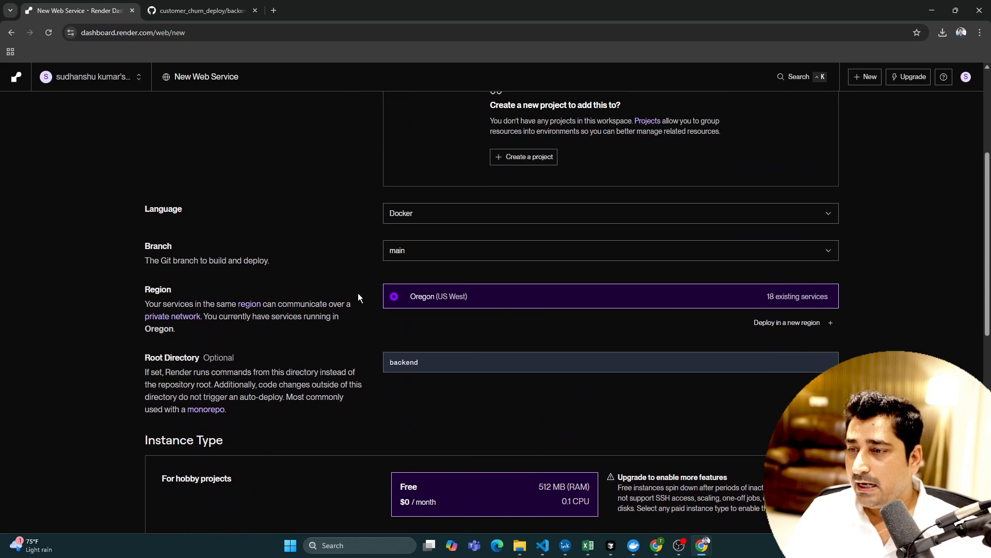
pyautogui.scroll(2, 508, 322)
pyautogui.scroll(-5, 491, 295)
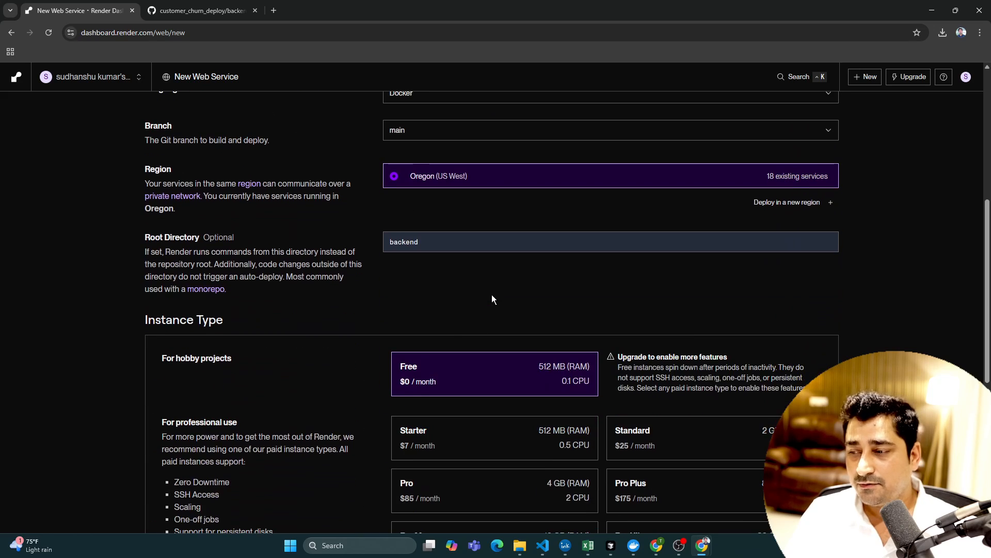
pyautogui.scroll(-7, 505, 321)
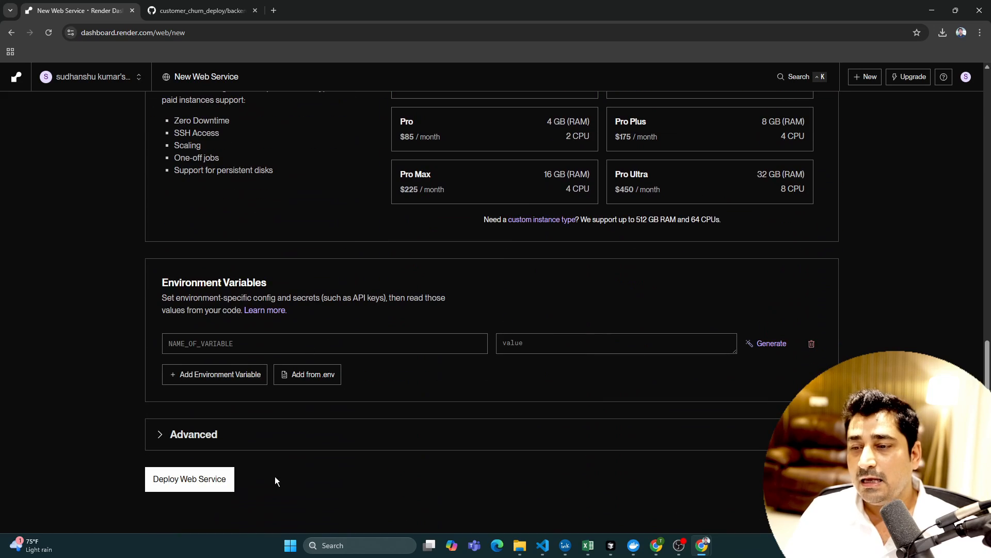
pyautogui.click(186, 483)
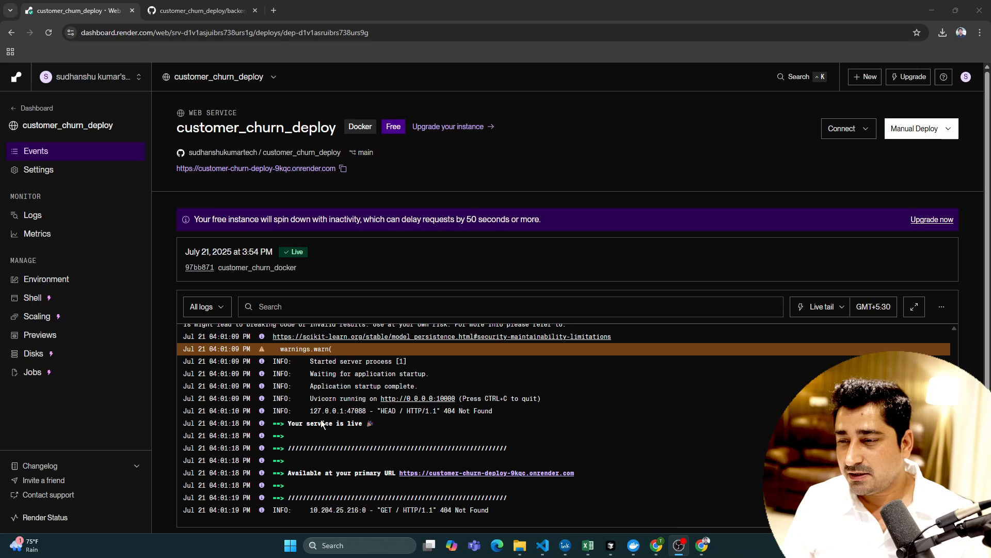
# - Review the end of the deploy log, open the service's onrender.com URL, and go to its /docs page
pyautogui.moveTo(287, 423); pyautogui.dragTo(543, 493)
pyautogui.click(519, 502)
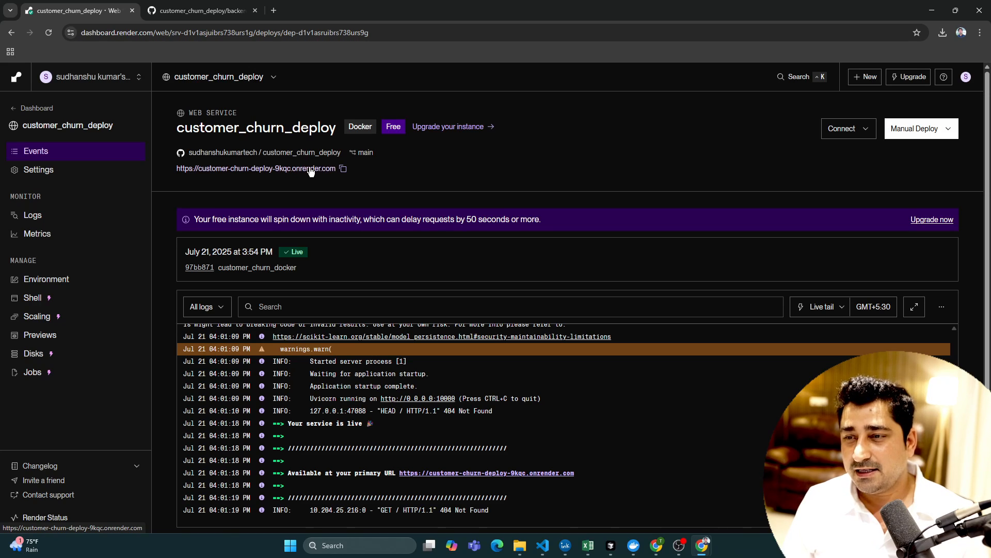
pyautogui.click(310, 170)
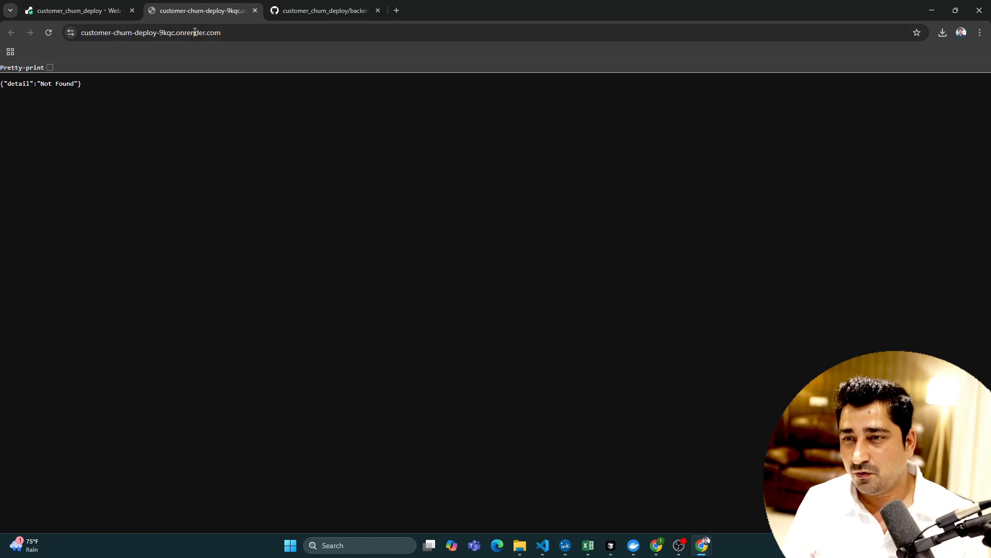
pyautogui.click(241, 34)
pyautogui.click(251, 34)
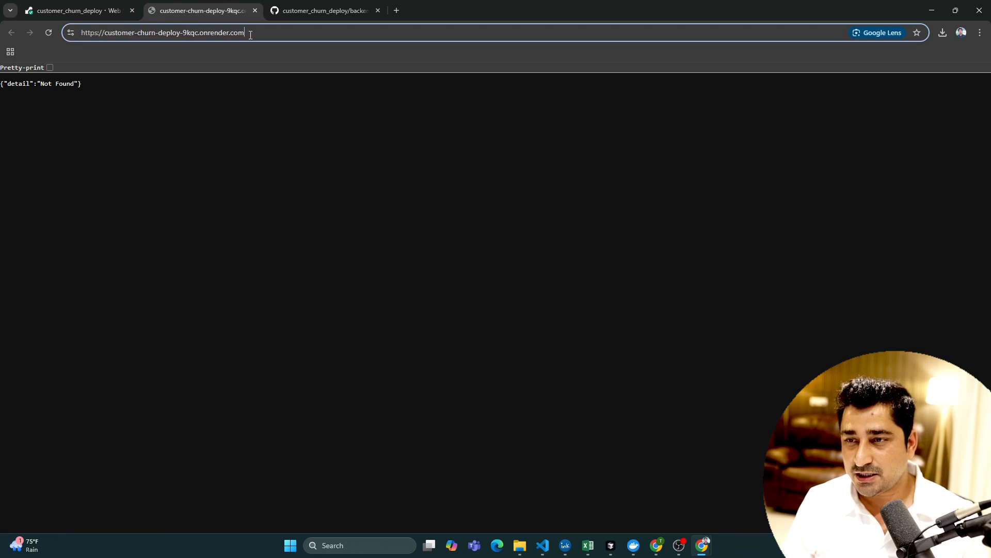
pyautogui.write('/docs')
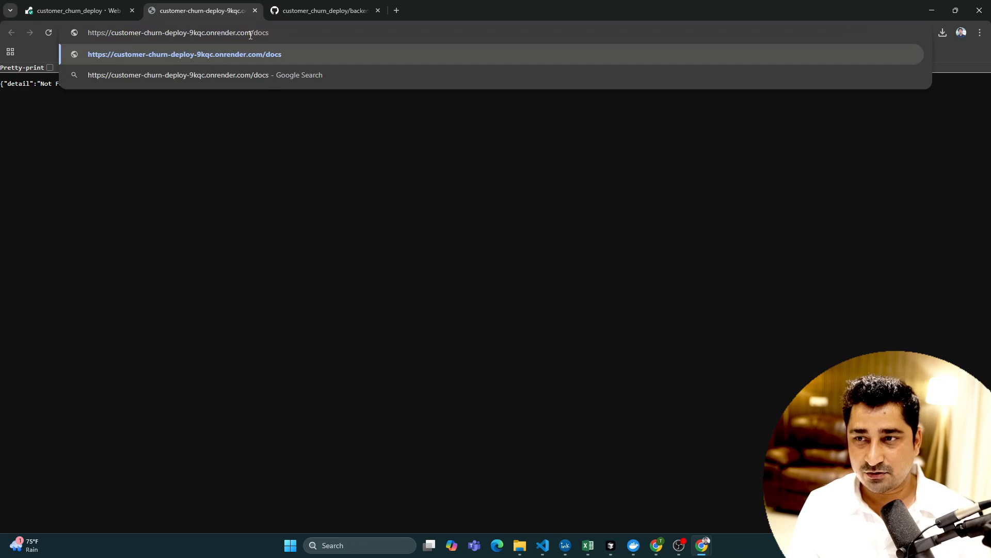
pyautogui.press('Return')
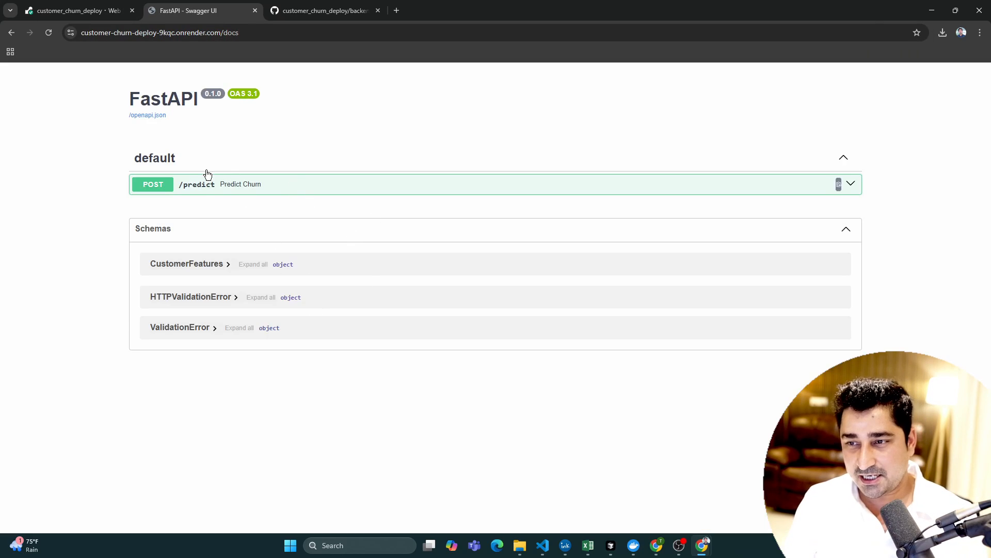
# - Expand the POST /predict endpoint in the API docs and execute a test request with the default example body
pyautogui.moveTo(257, 33); pyautogui.dragTo(76, 28)
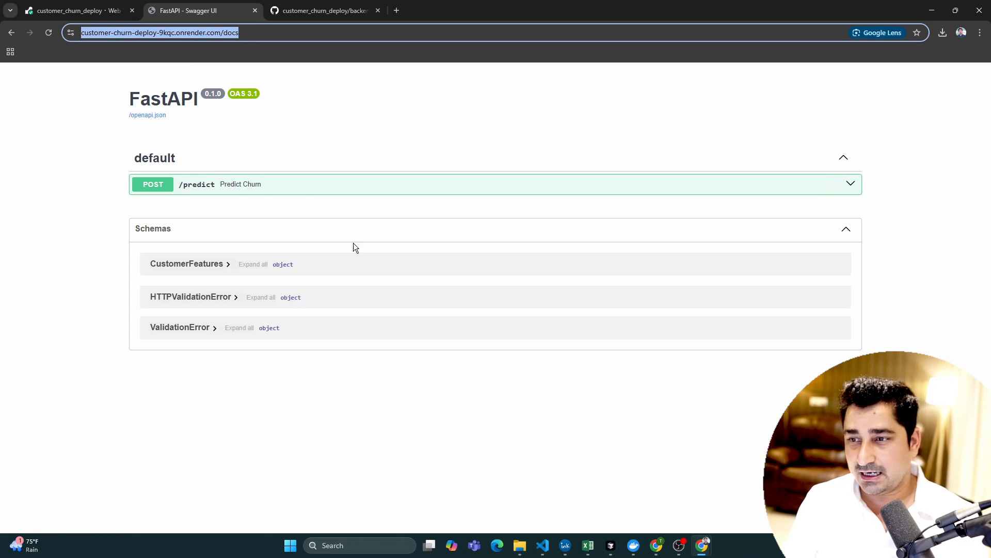
pyautogui.click(248, 187)
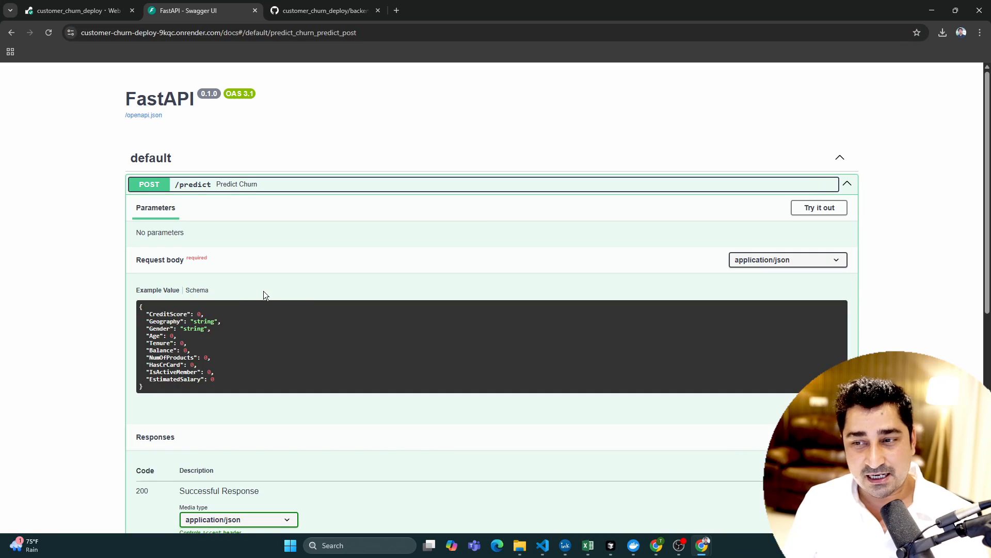
pyautogui.click(820, 207)
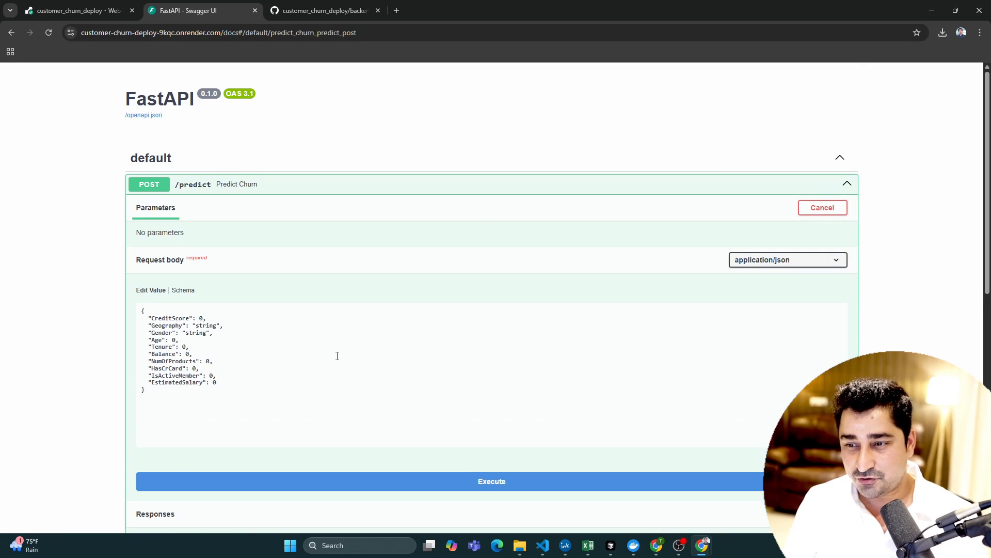
pyautogui.scroll(-5, 471, 324)
pyautogui.click(482, 236)
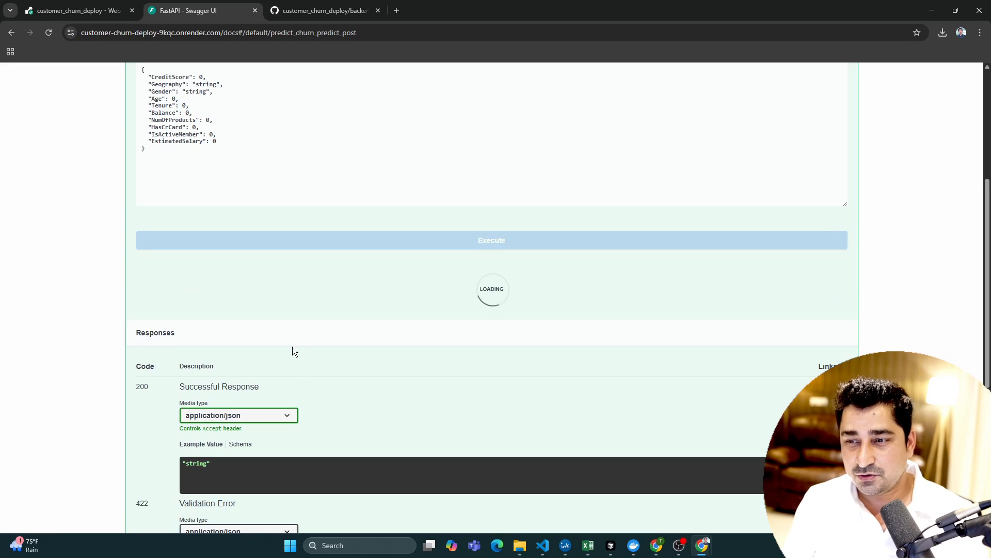
# - Examine the server response body of the POST /predict test request, enlarging the page for readability
pyautogui.scroll(-5, 330, 338)
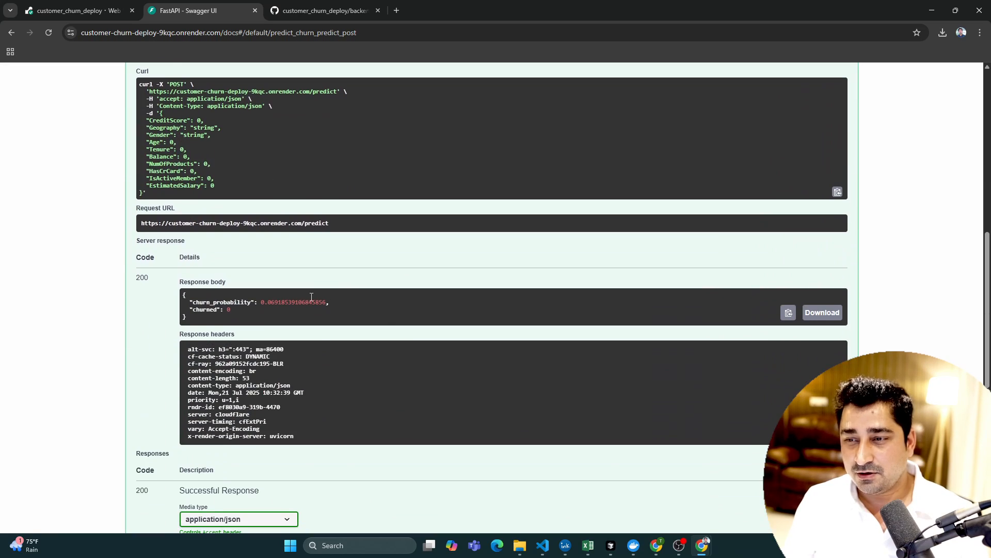
pyautogui.moveTo(184, 298); pyautogui.dragTo(230, 321)
pyautogui.click(224, 318)
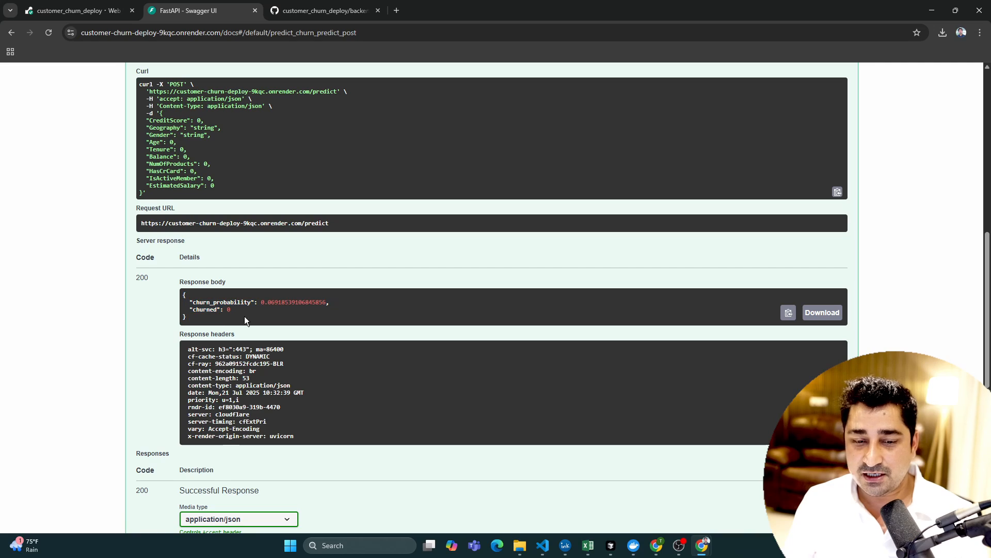
pyautogui.hotkey('ctrl', '+')
pyautogui.hotkey('ctrl', '+')
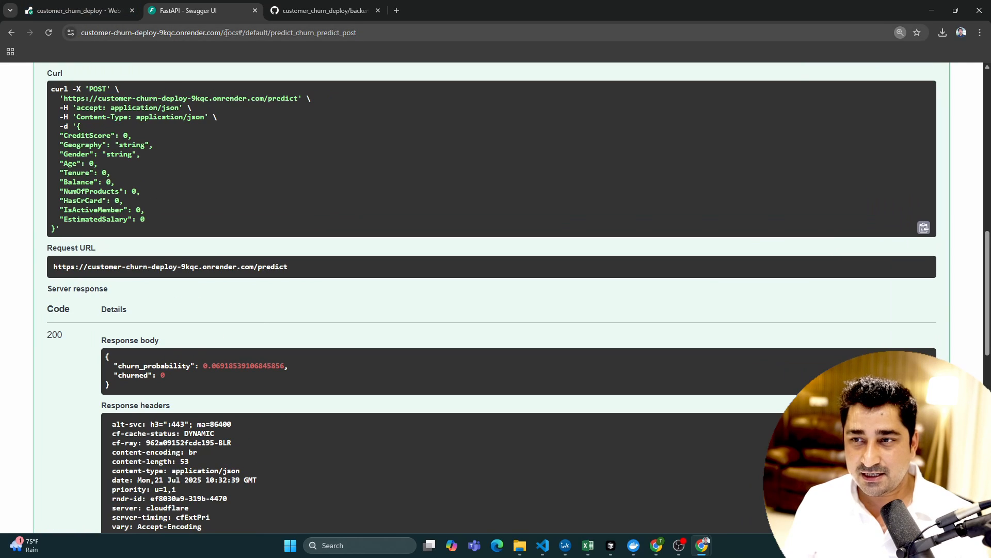
pyautogui.moveTo(228, 32); pyautogui.dragTo(80, 35)
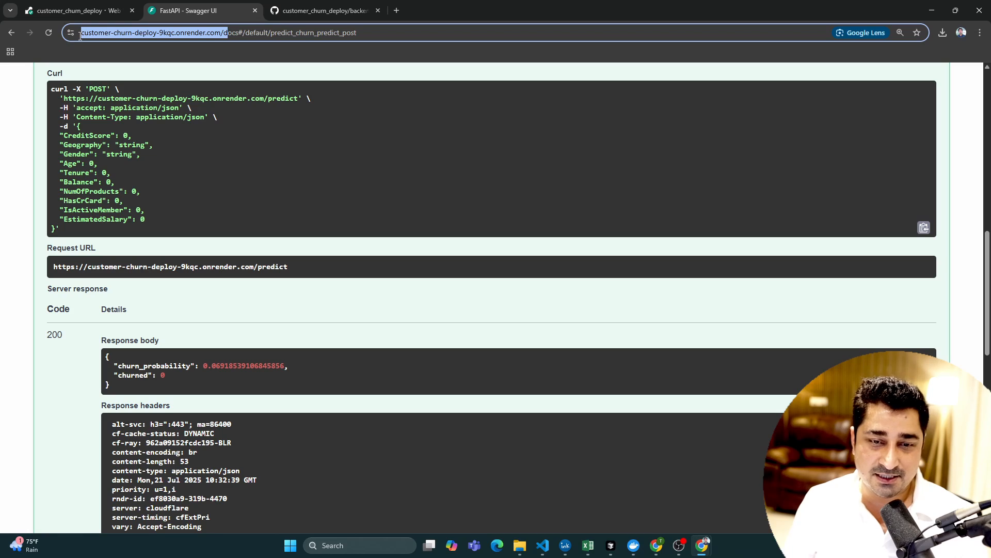
pyautogui.click(249, 33)
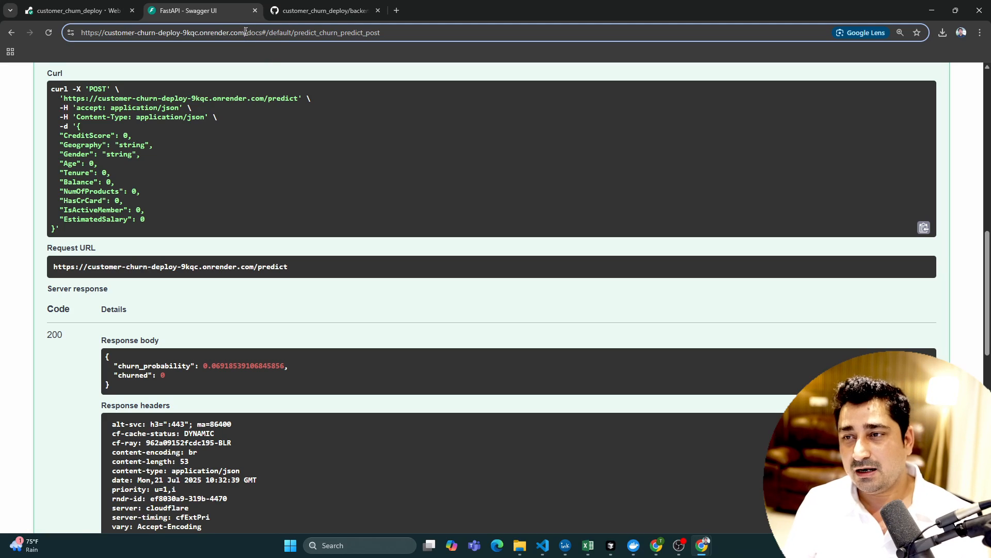
pyautogui.moveTo(246, 33); pyautogui.dragTo(73, 34)
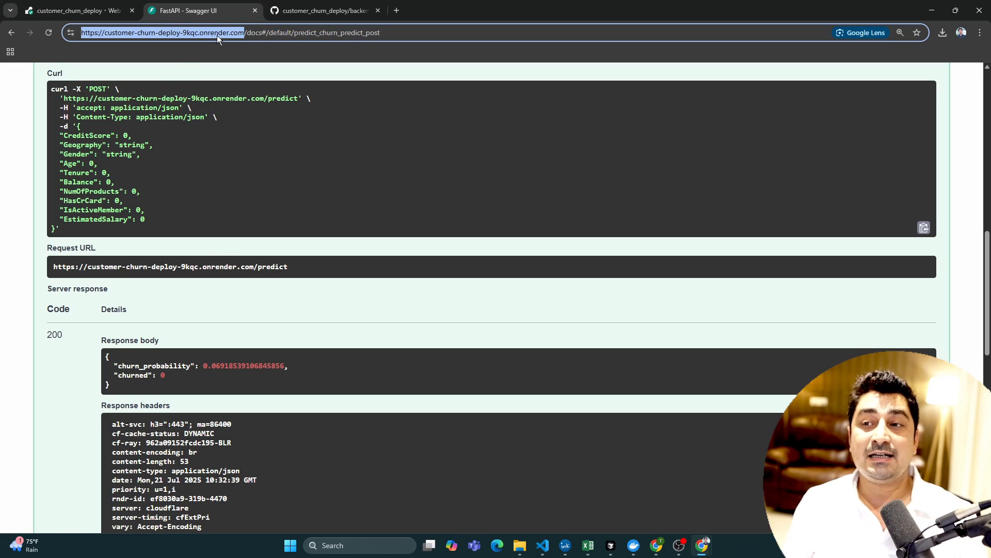
pyautogui.click(252, 34)
pyautogui.moveTo(245, 32); pyautogui.dragTo(75, 16)
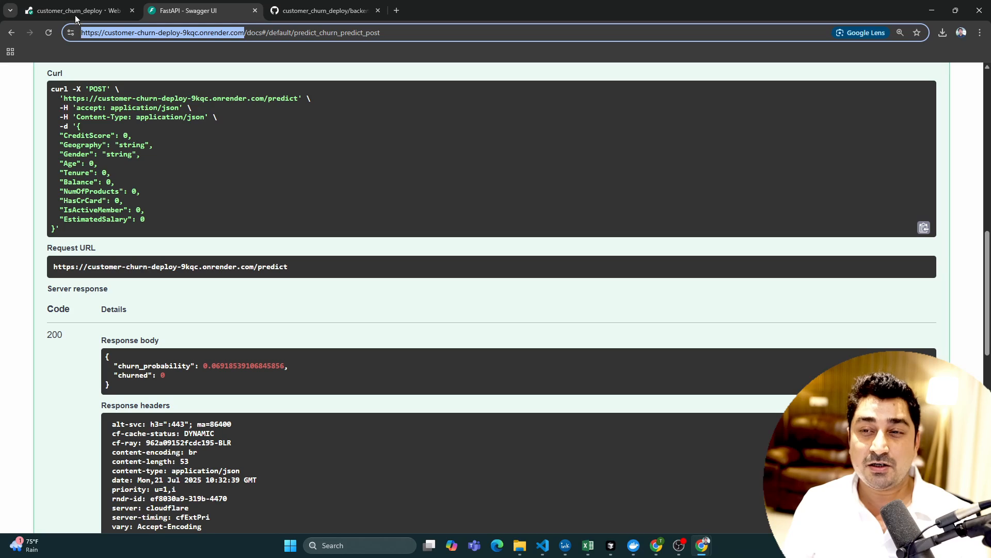
# - Return to the customer_churn_deploy service page on Render and review the request entries in its deploy log
pyautogui.click(76, 16)
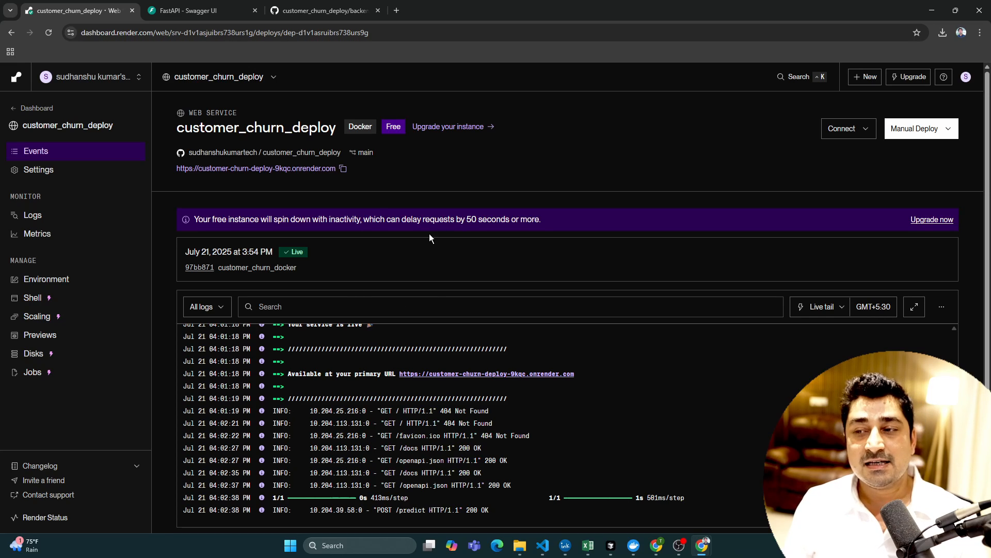
pyautogui.scroll(-1, 512, 382)
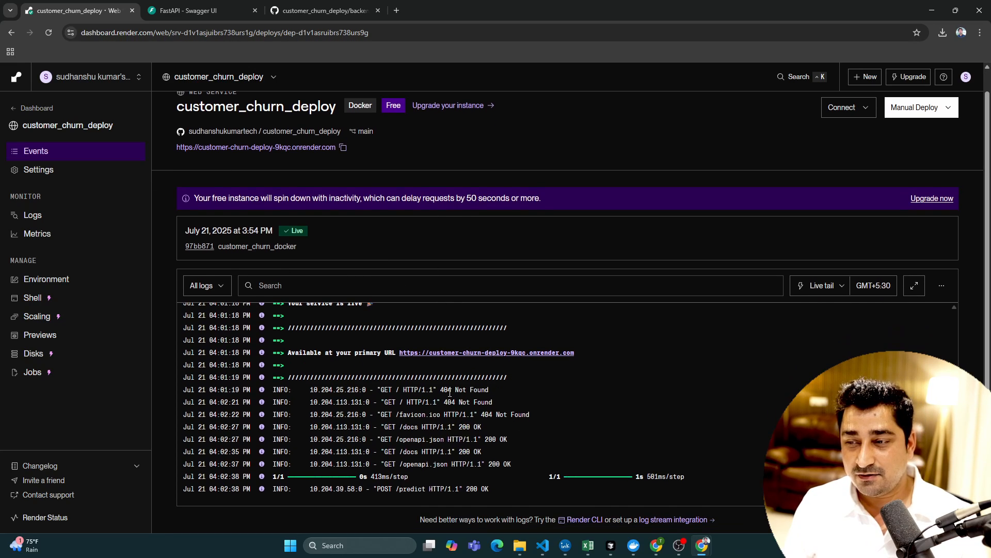